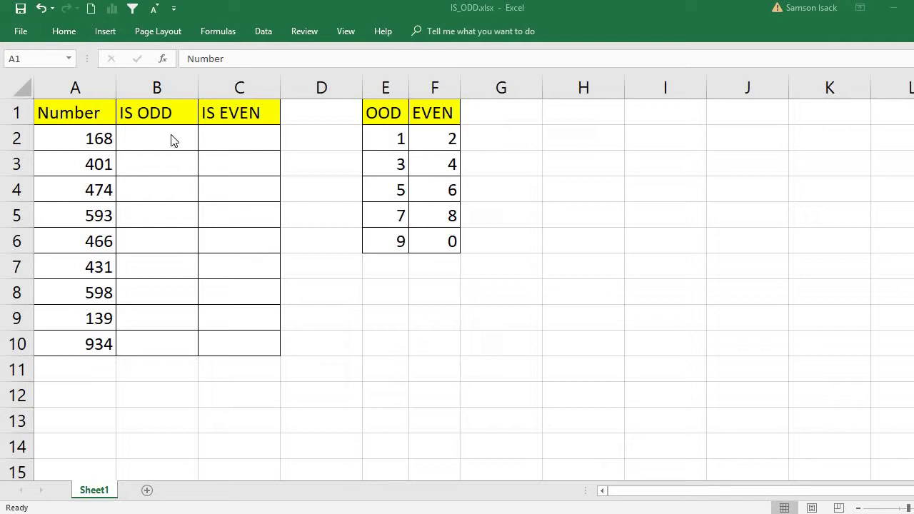
left_click(175, 111)
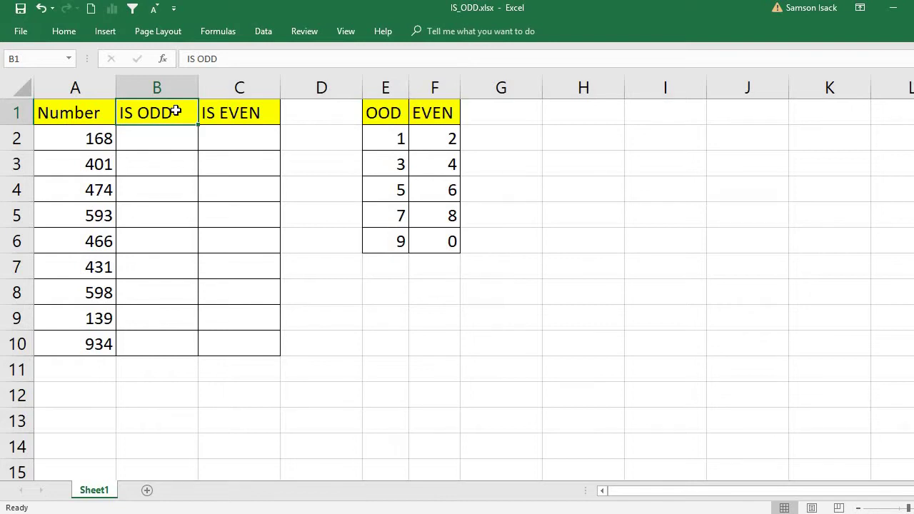
left_click(244, 112)
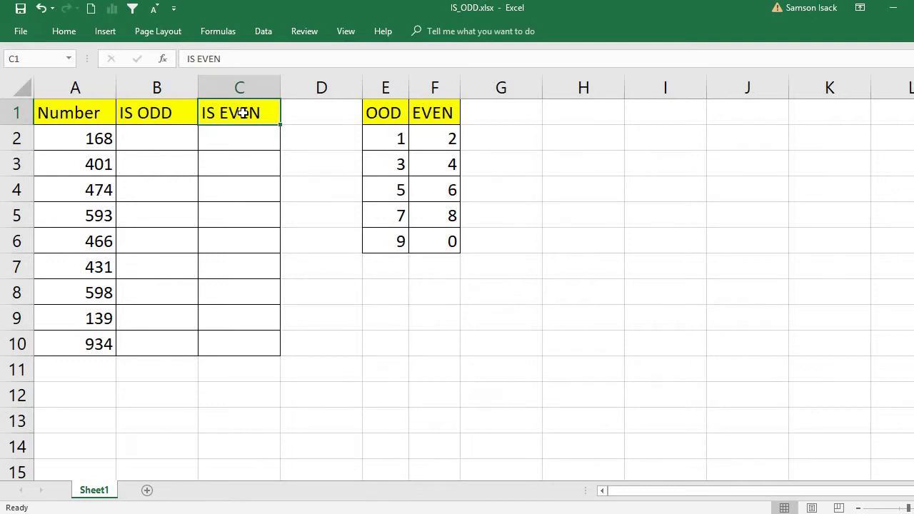
left_click(179, 138)
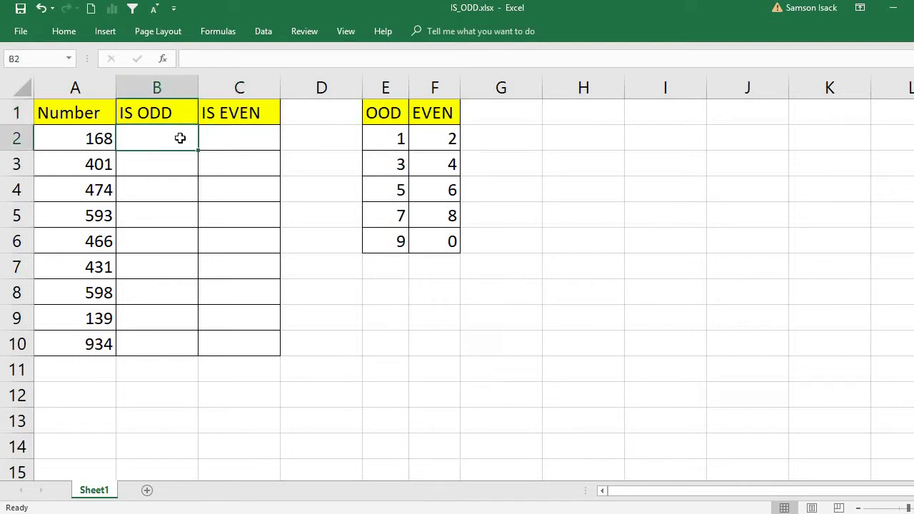
left_click(265, 136)
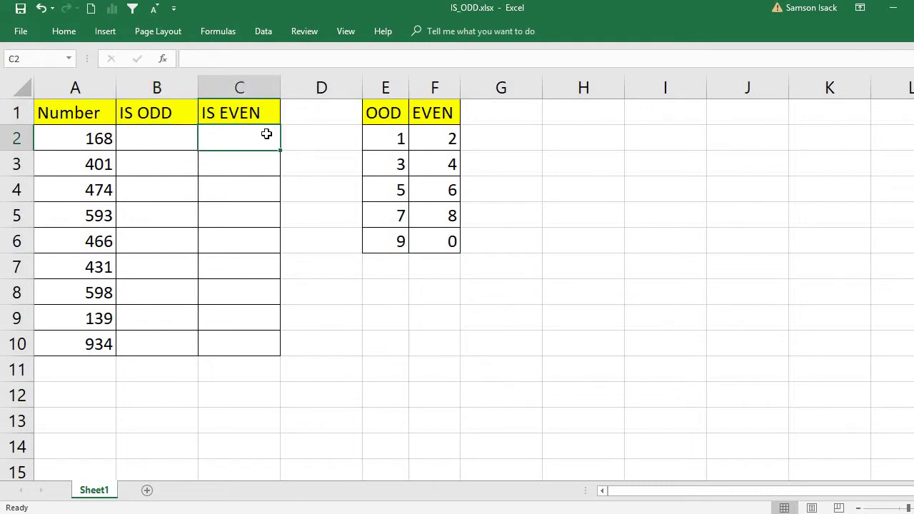
left_click(168, 140)
left_click(262, 141)
- Enter the formula =ISODD(A2) in cell B2 to test whether the first number is odd
left_click(138, 140)
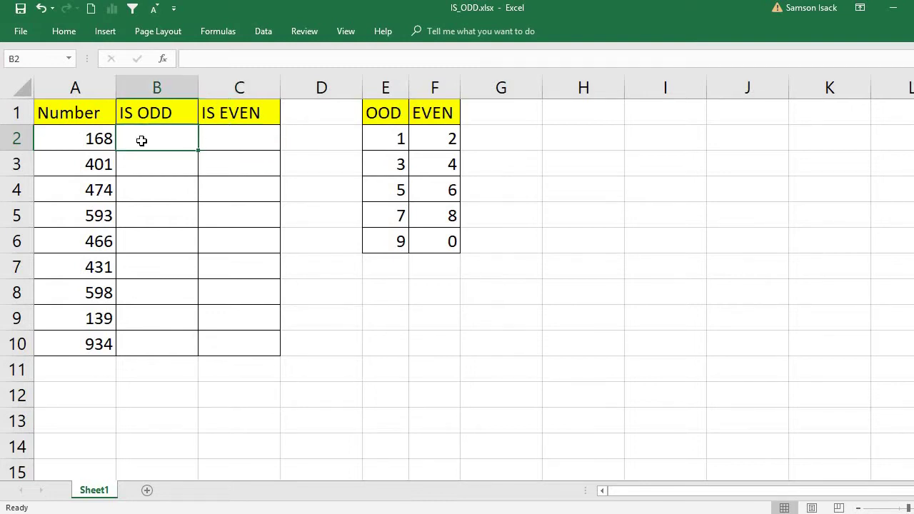
type("=I")
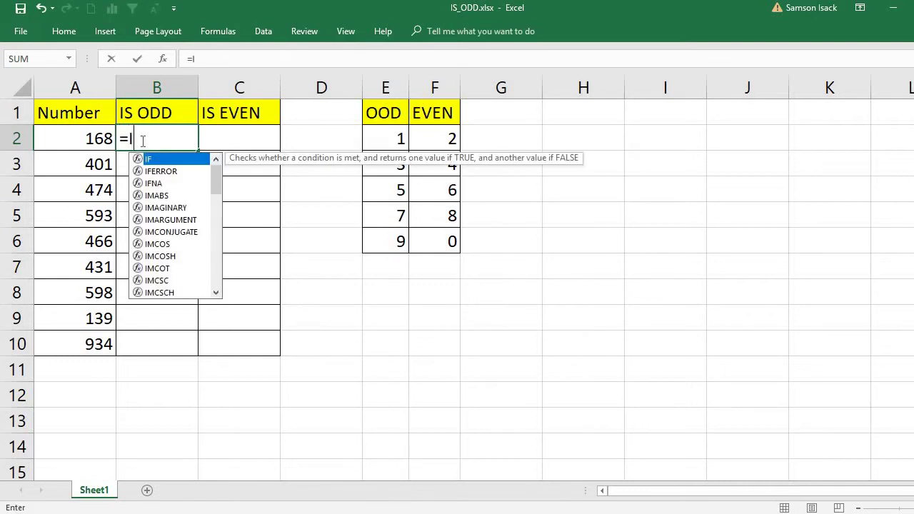
type("SODD")
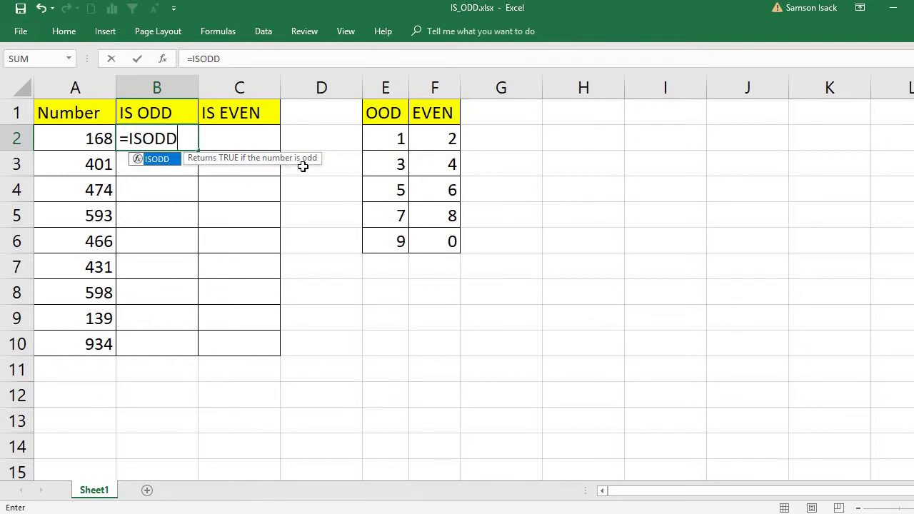
type("(")
left_click(76, 144)
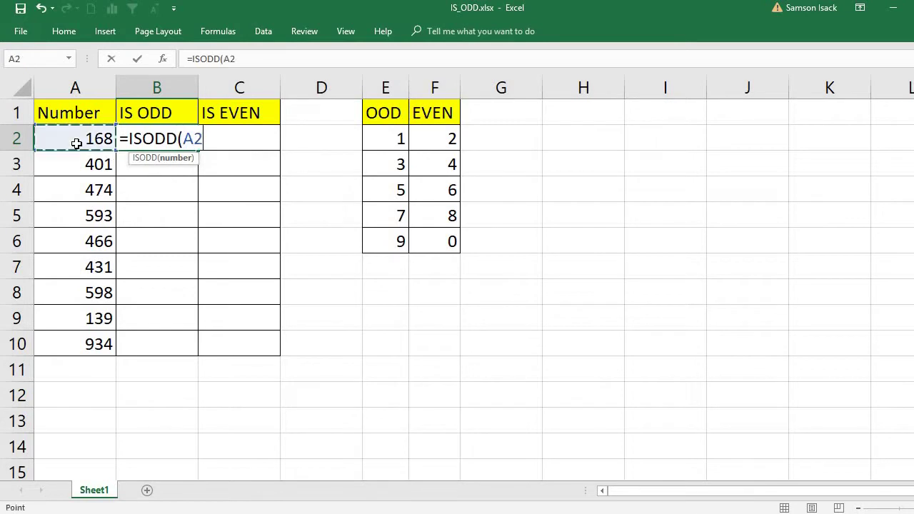
type(")")
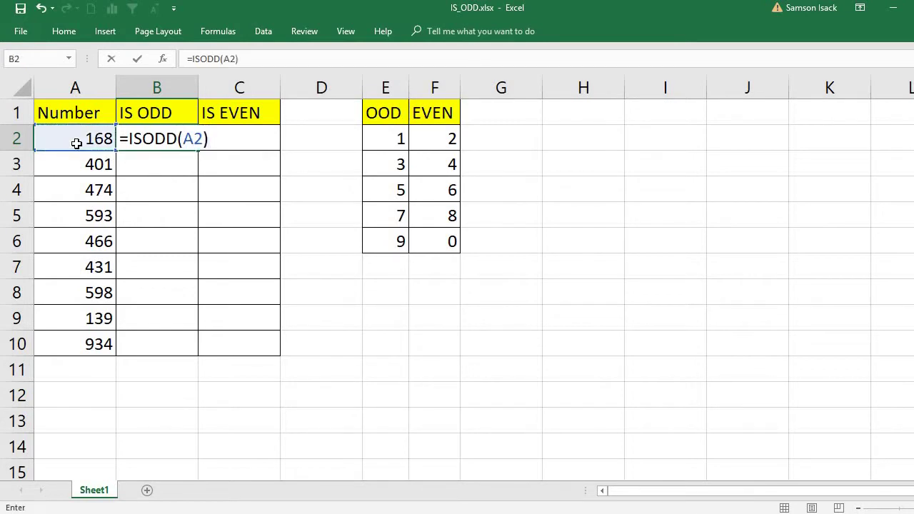
key("Return")
left_click(186, 143)
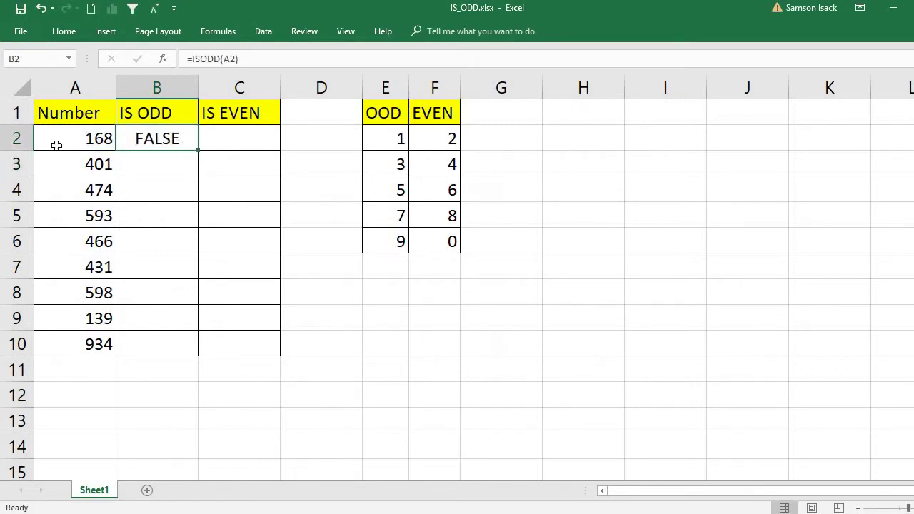
- Compare the number in A2 and its ISODD result with the odd digits in E2:E6 and the even digits in F2:F6
left_click(56, 146)
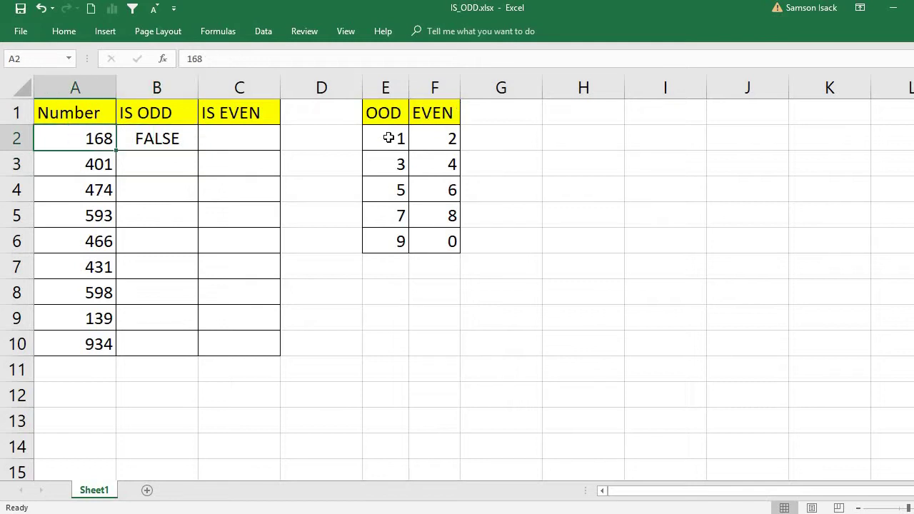
left_click_drag(387, 138, 386, 260)
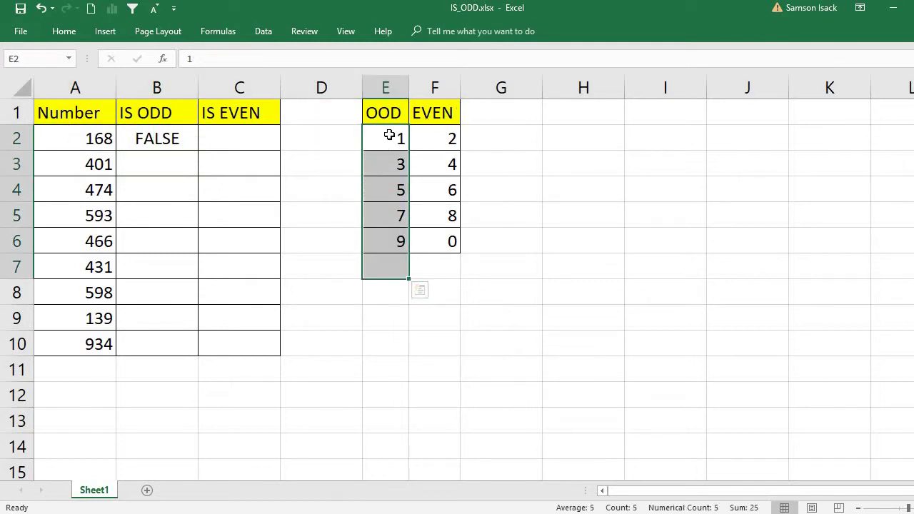
left_click_drag(390, 135, 398, 239)
left_click(400, 238)
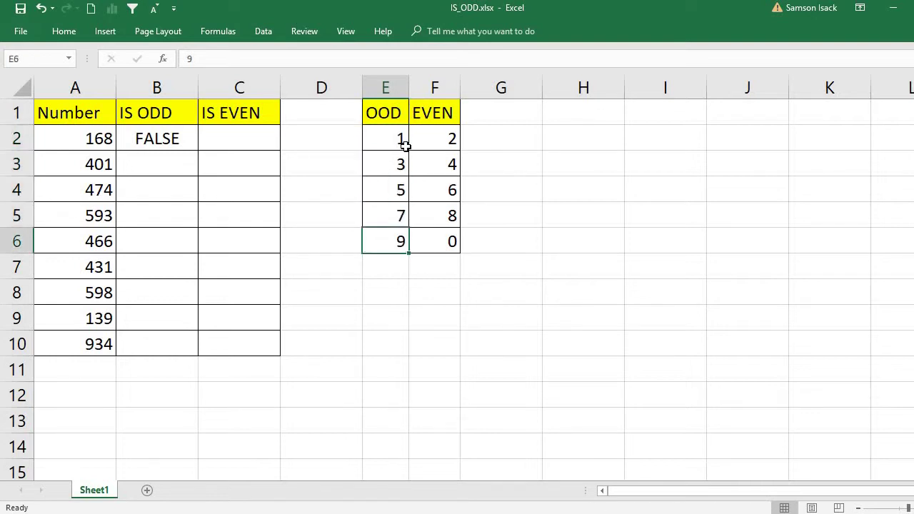
left_click_drag(395, 140, 379, 241)
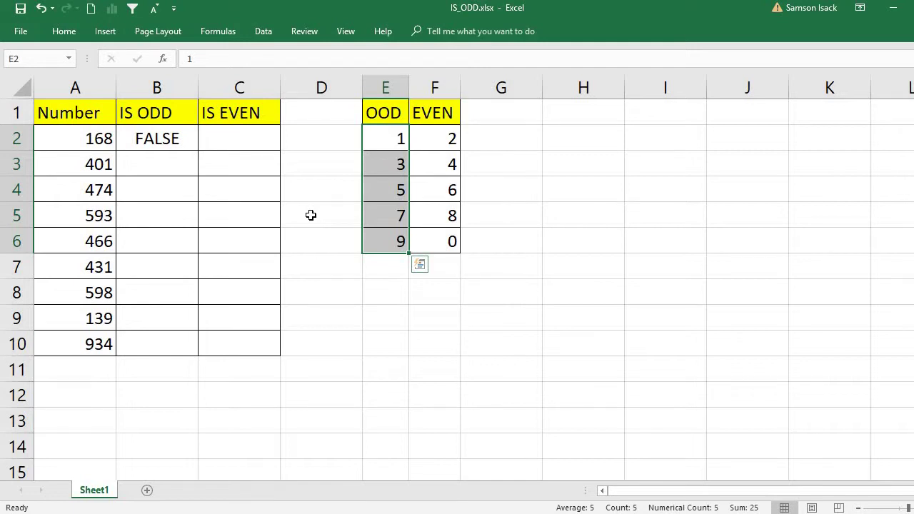
left_click(446, 139)
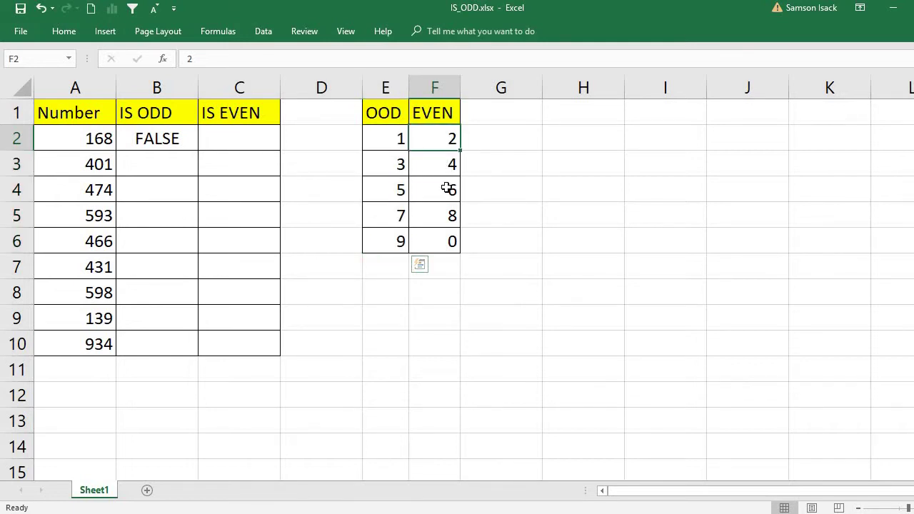
left_click_drag(446, 188, 447, 238)
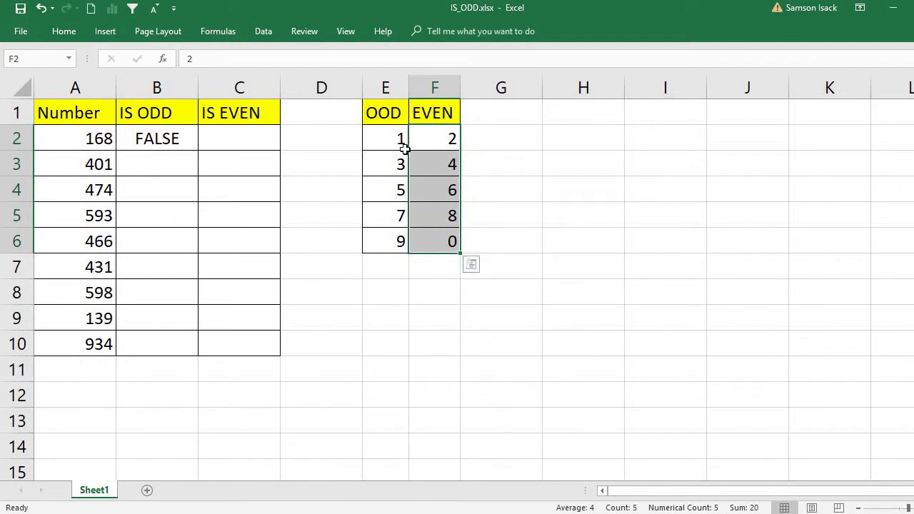
left_click(140, 145)
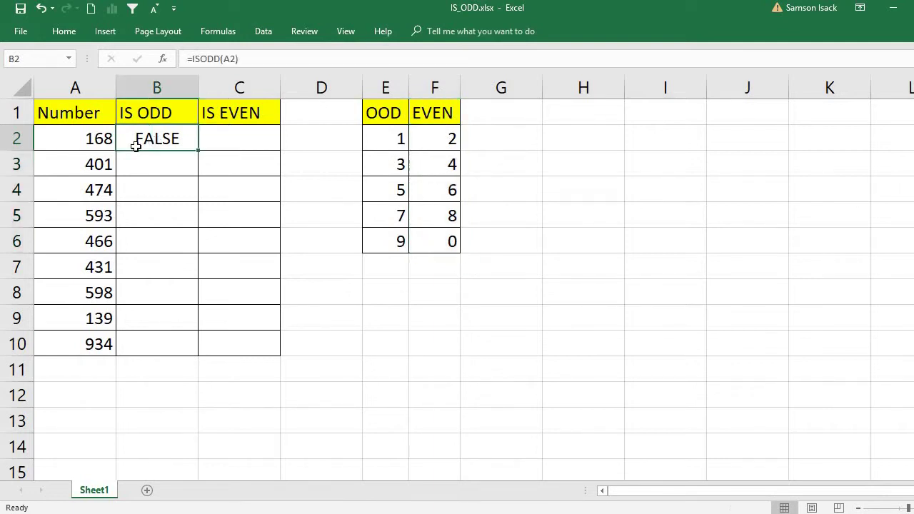
left_click(87, 143)
left_click(451, 218)
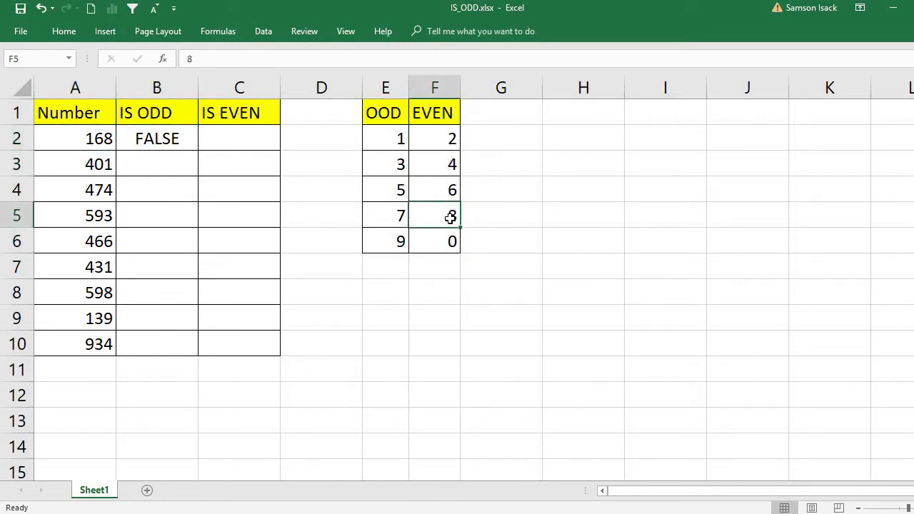
left_click(94, 138)
- Enter the formula =ISEVEN(A2) in cell C2 and compare its result with the one in B2
left_click(262, 136)
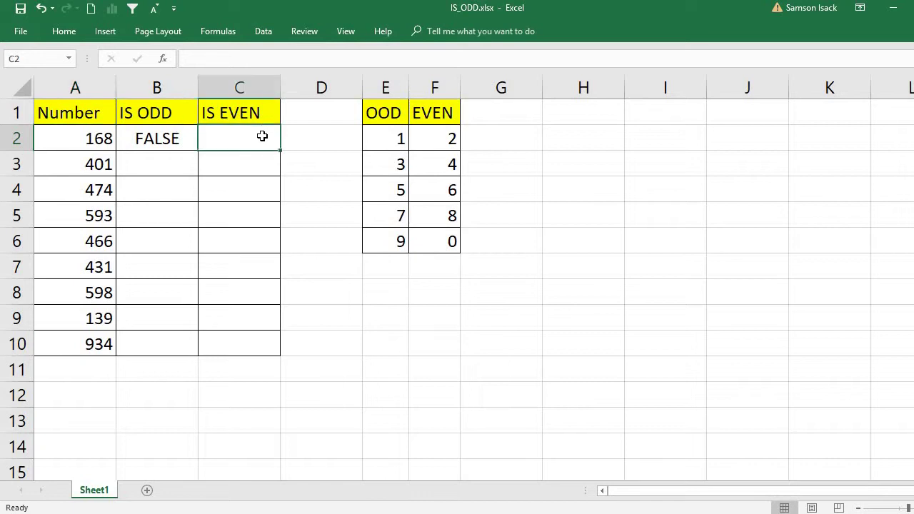
type("=")
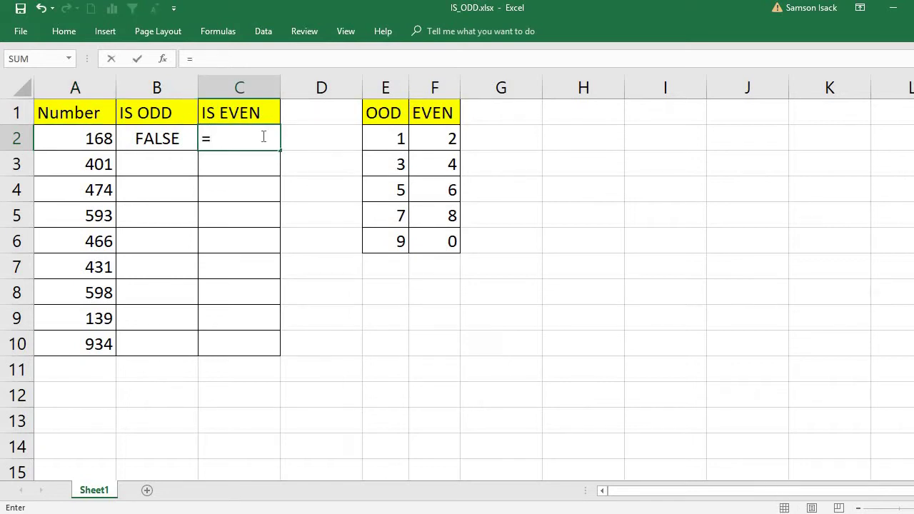
type("ISE")
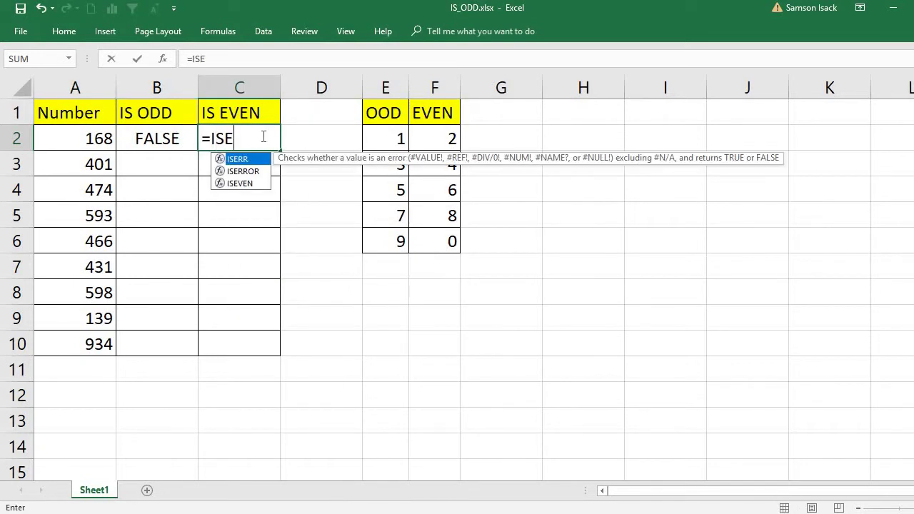
type("VEN")
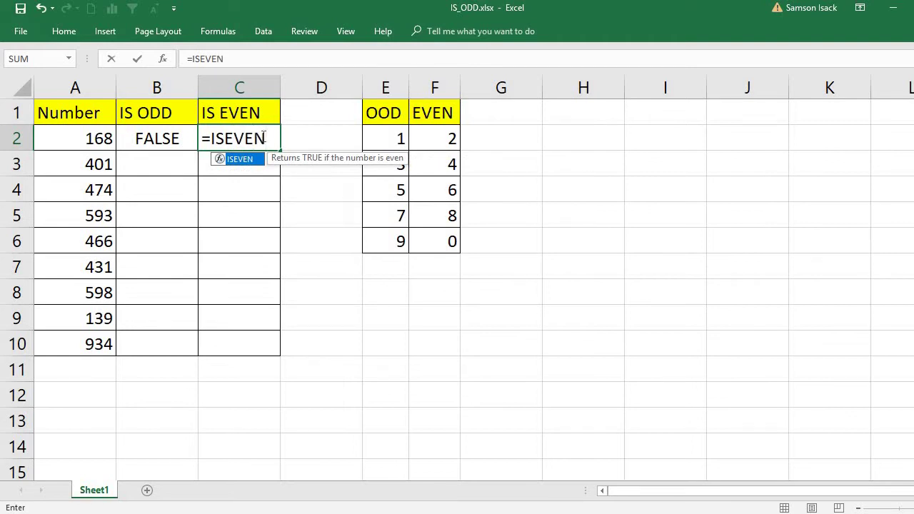
type("(")
left_click(61, 138)
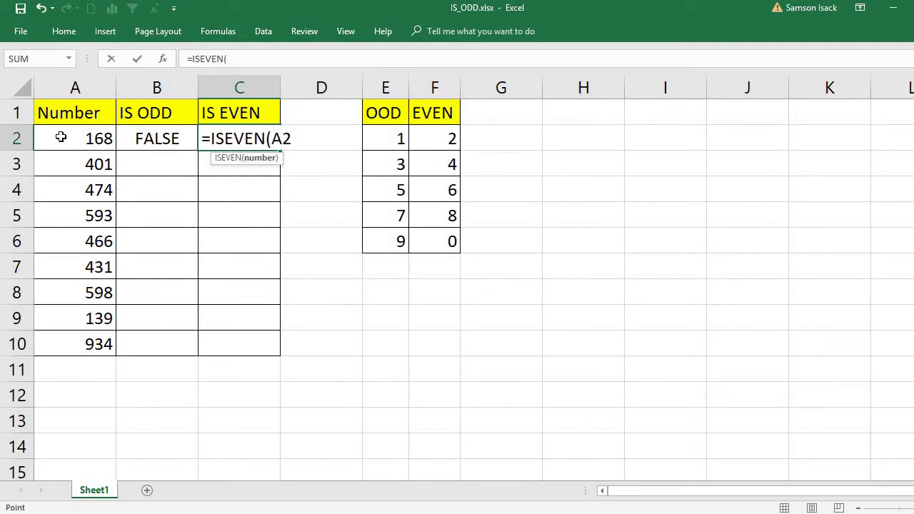
type(")")
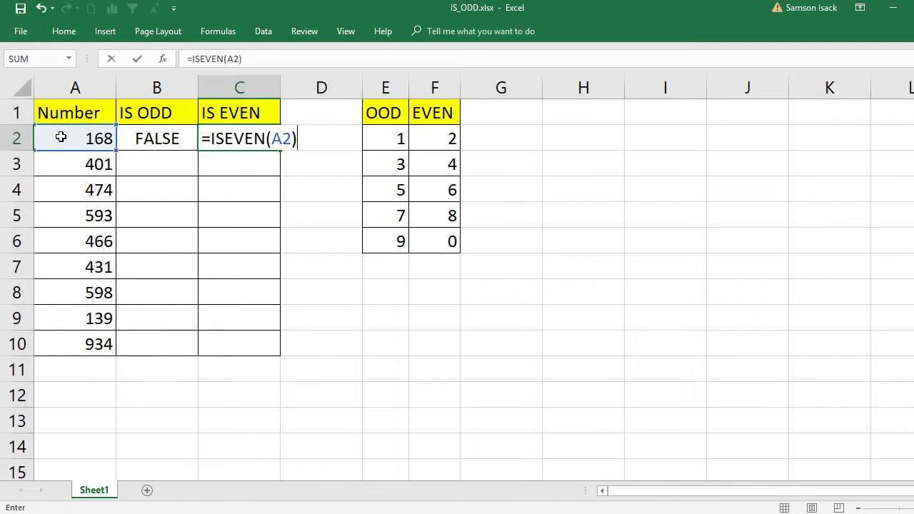
key("Return")
left_click(221, 137)
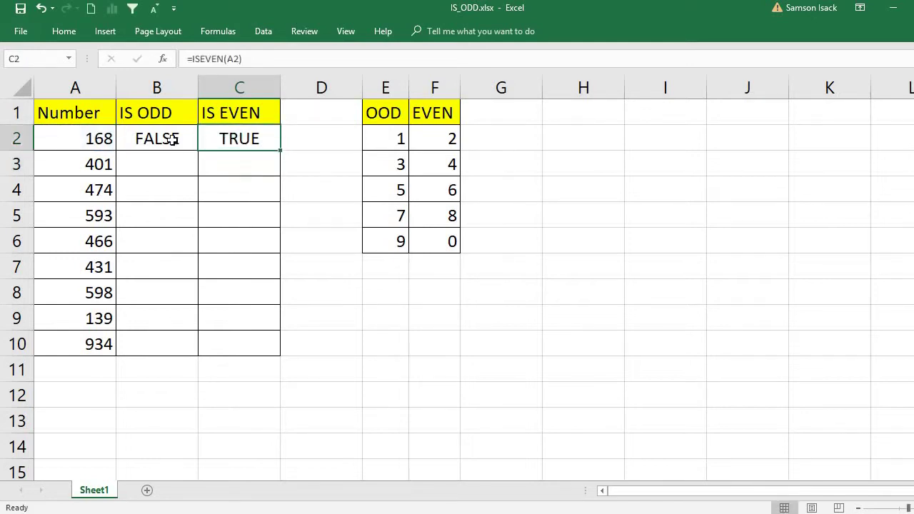
left_click(172, 139)
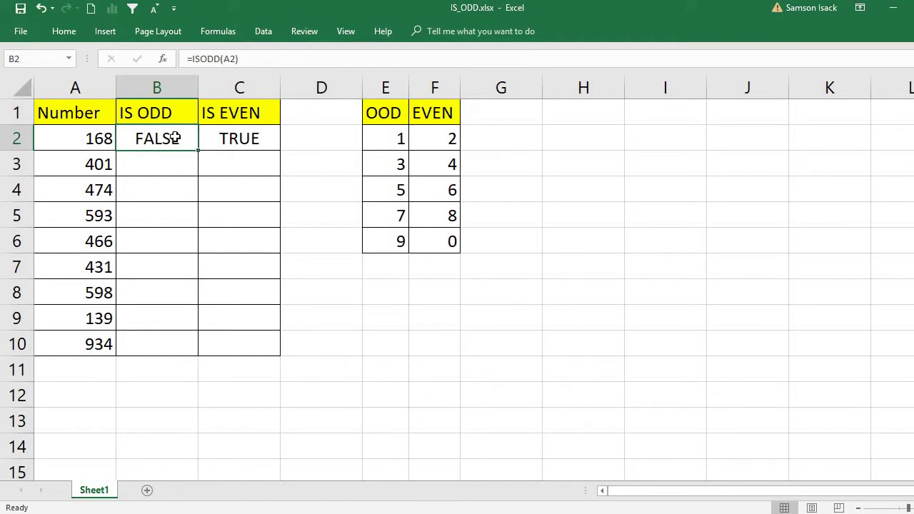
left_click(239, 138)
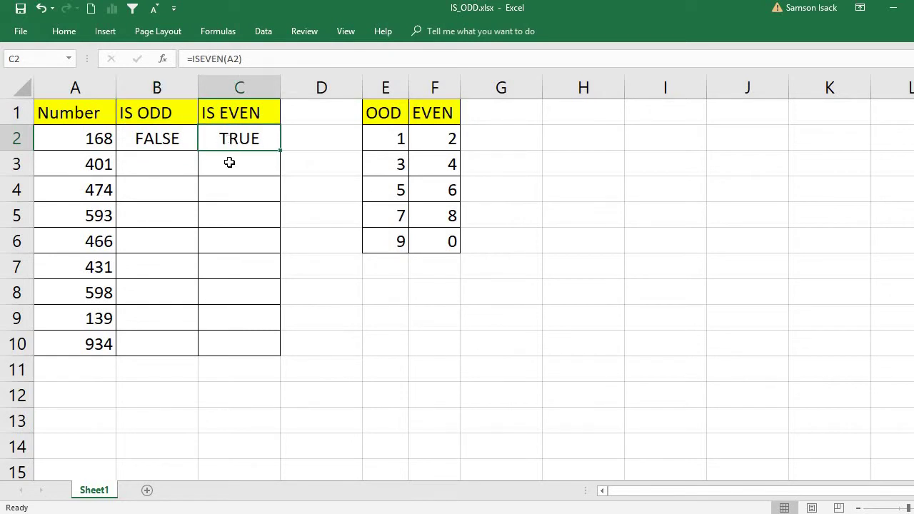
- Copy the ISODD formula from B2 into B3 and the ISEVEN formula from C2 into C3
left_click(156, 138)
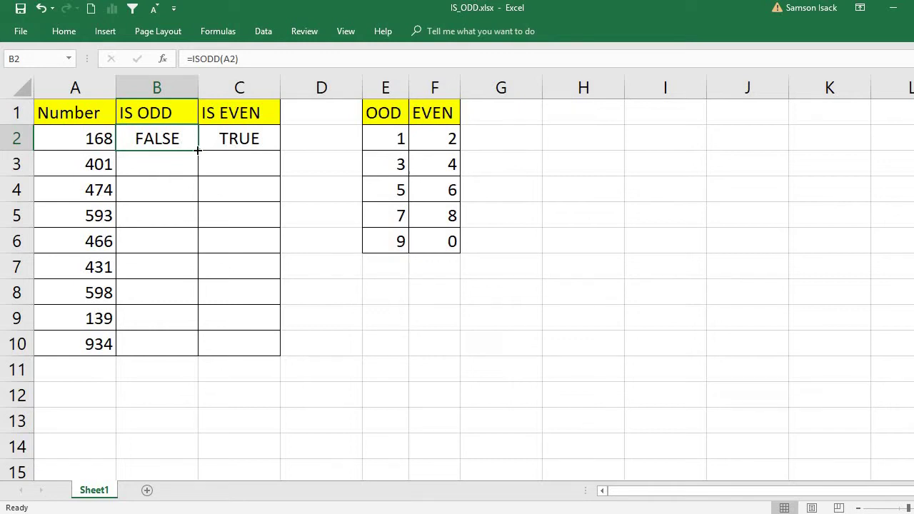
left_click_drag(198, 151, 247, 179)
left_click(170, 165)
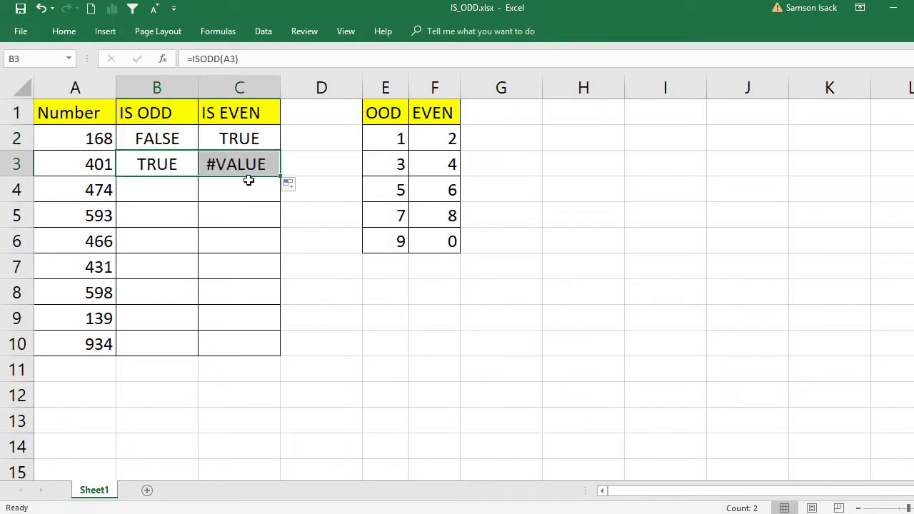
left_click(188, 164)
left_click(279, 149)
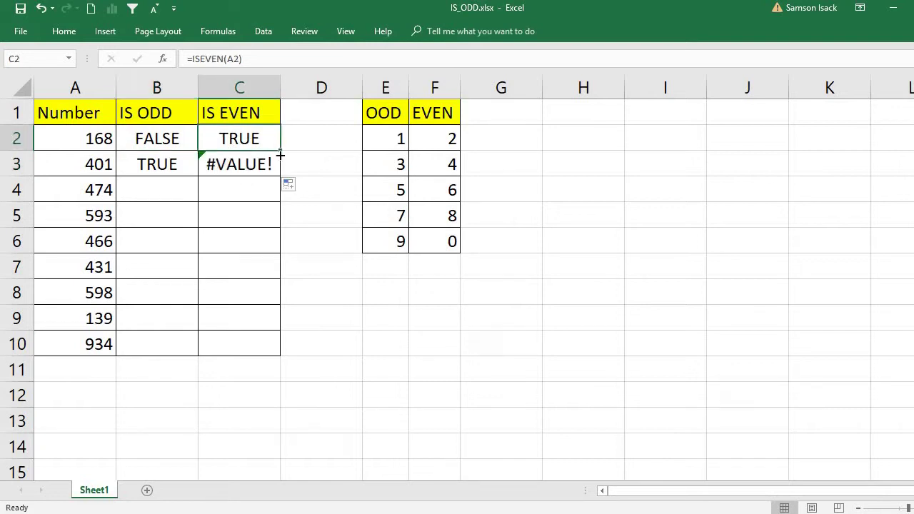
left_click_drag(280, 151, 229, 175)
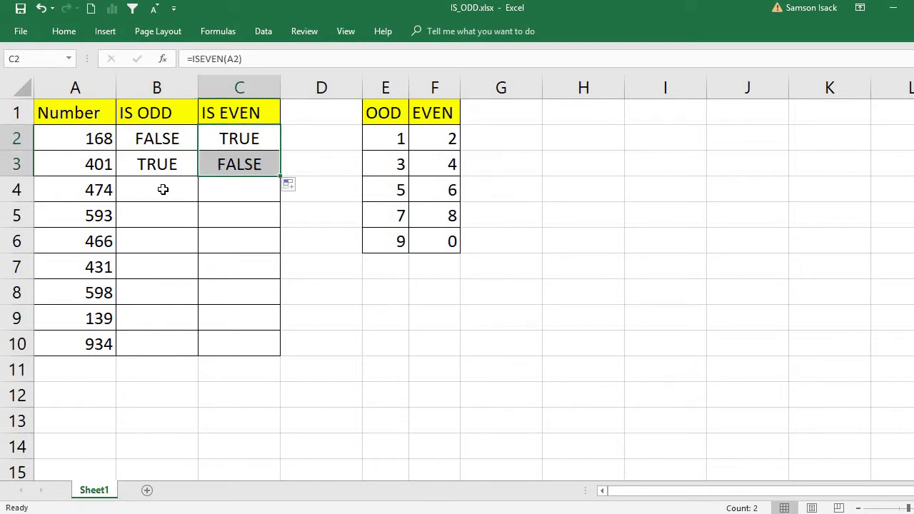
- Fill the formulas in B3:C3 down through row 10 and check the results in rows 4 and 5
left_click_drag(172, 164, 277, 350)
left_click(148, 190)
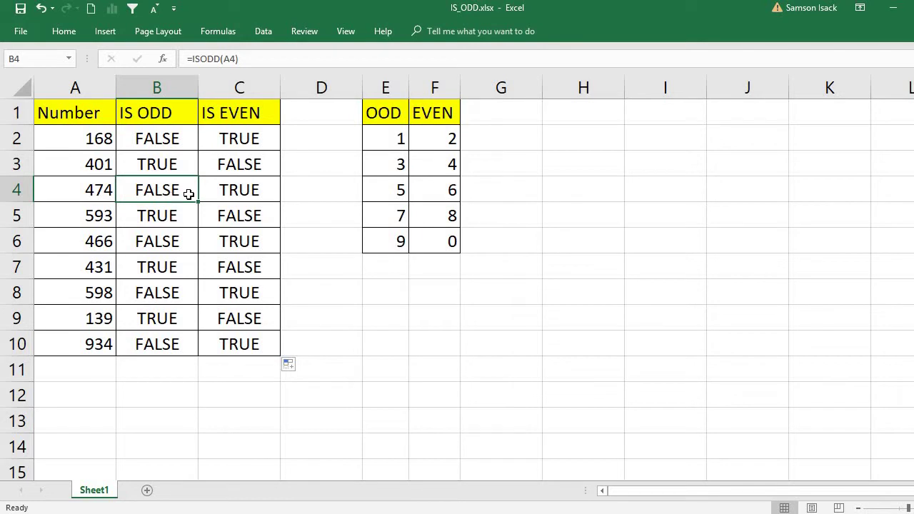
left_click(223, 191)
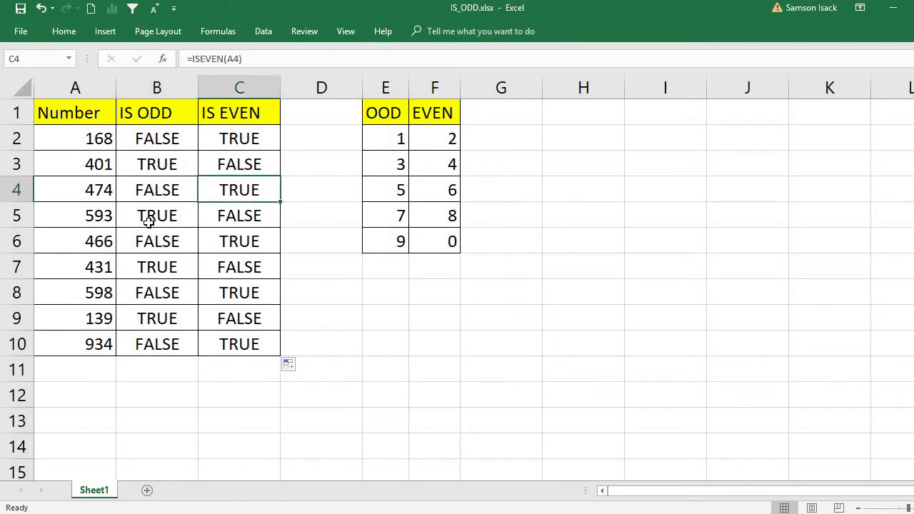
left_click(166, 189)
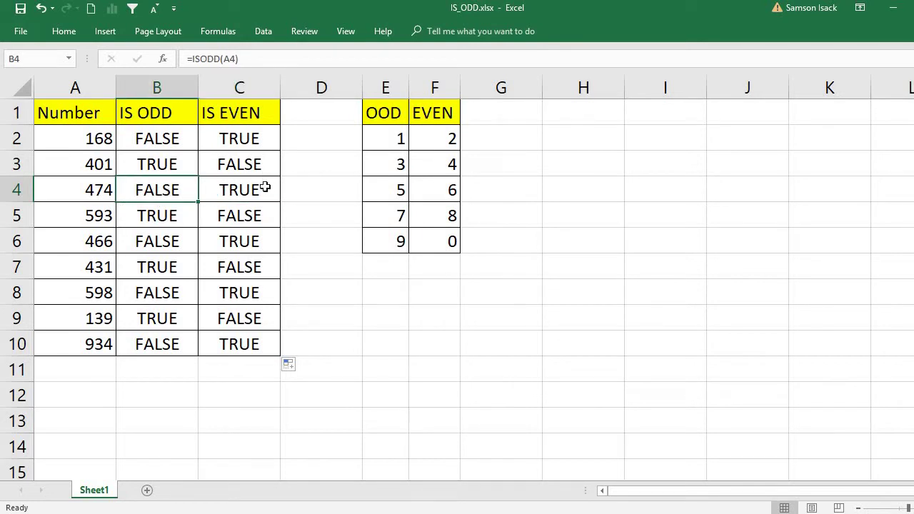
left_click(262, 187)
left_click(179, 214)
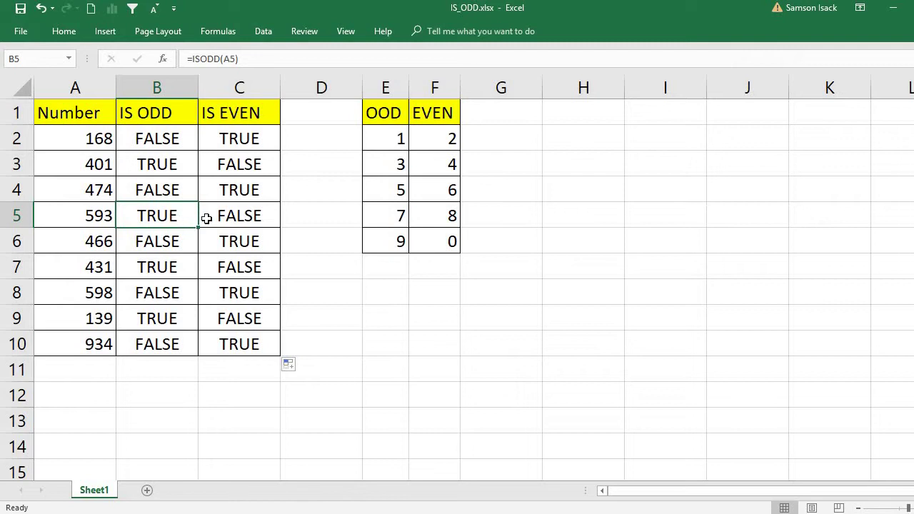
- Check the ISODD and ISEVEN results against the numbers in column A for rows 5 through 10
left_click(230, 216)
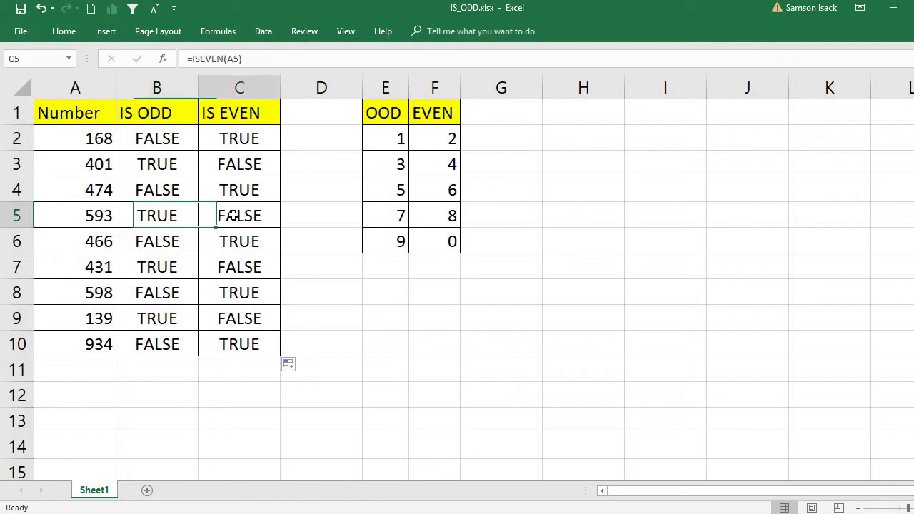
left_click(182, 243)
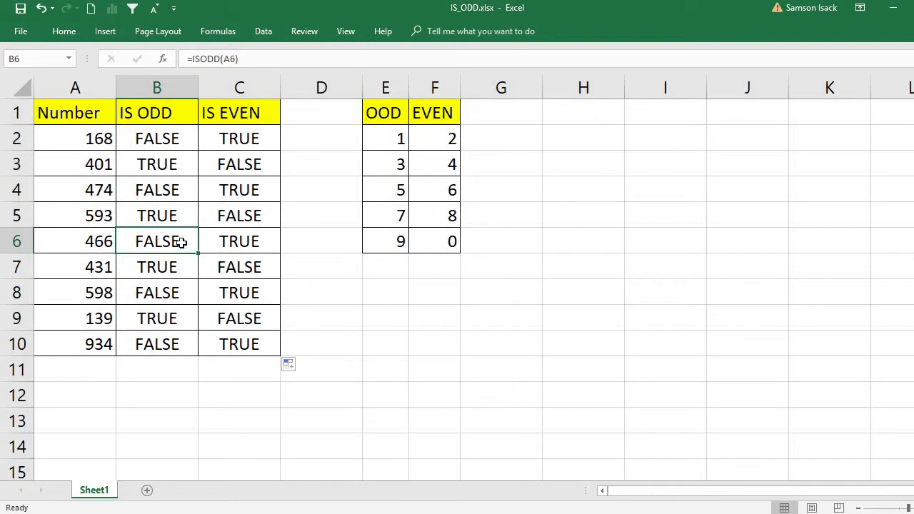
left_click(216, 239)
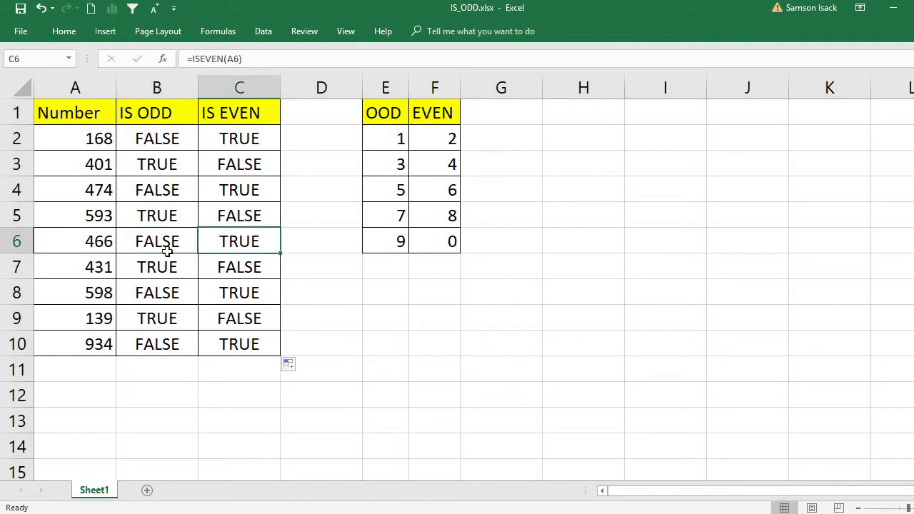
left_click(169, 268)
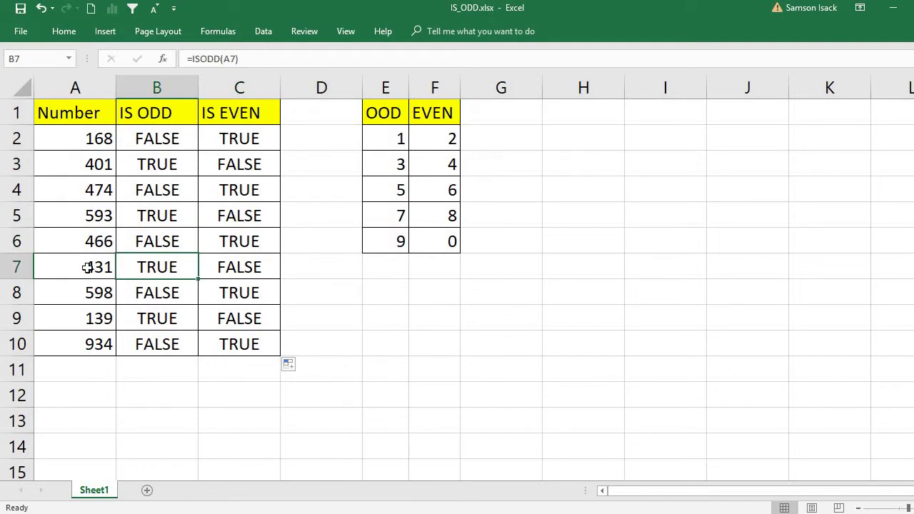
left_click(239, 267)
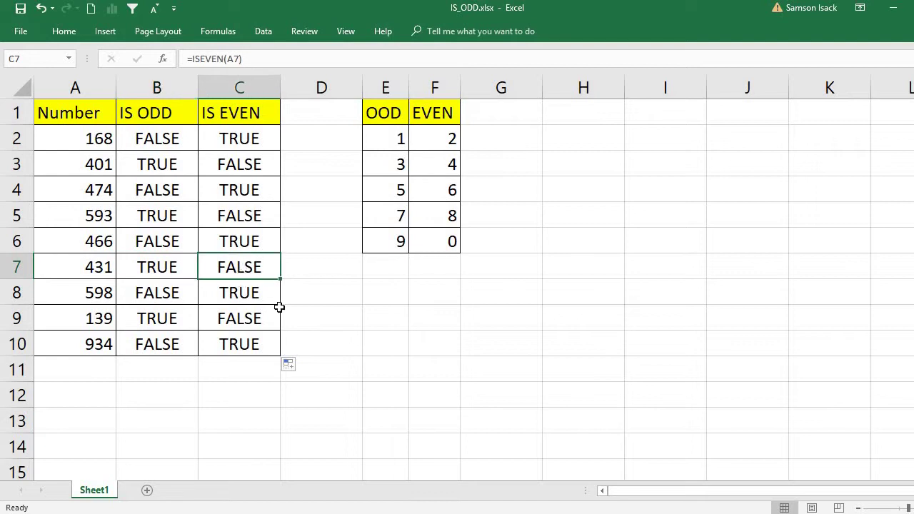
left_click(171, 293)
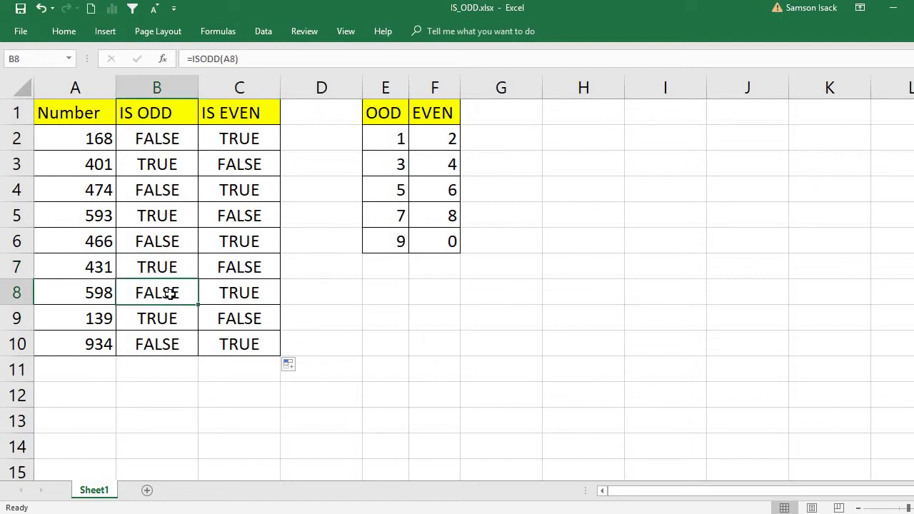
left_click(259, 294)
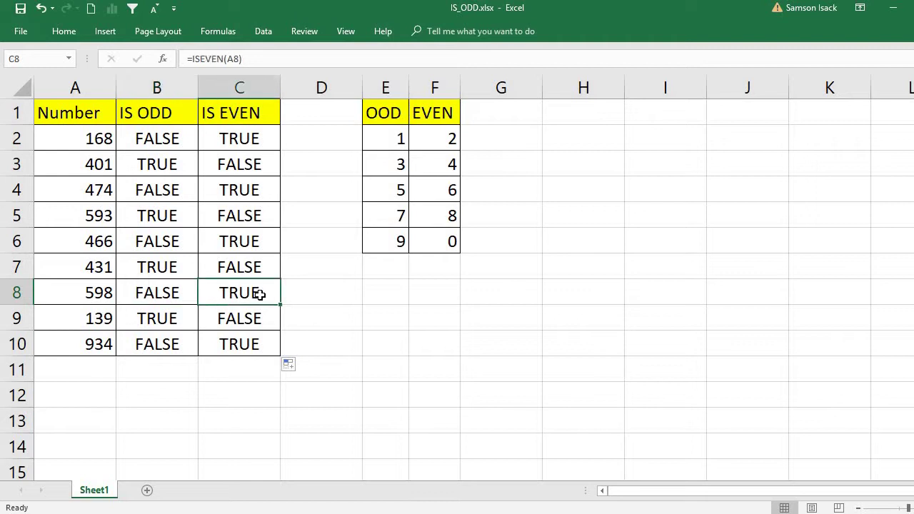
left_click(106, 297)
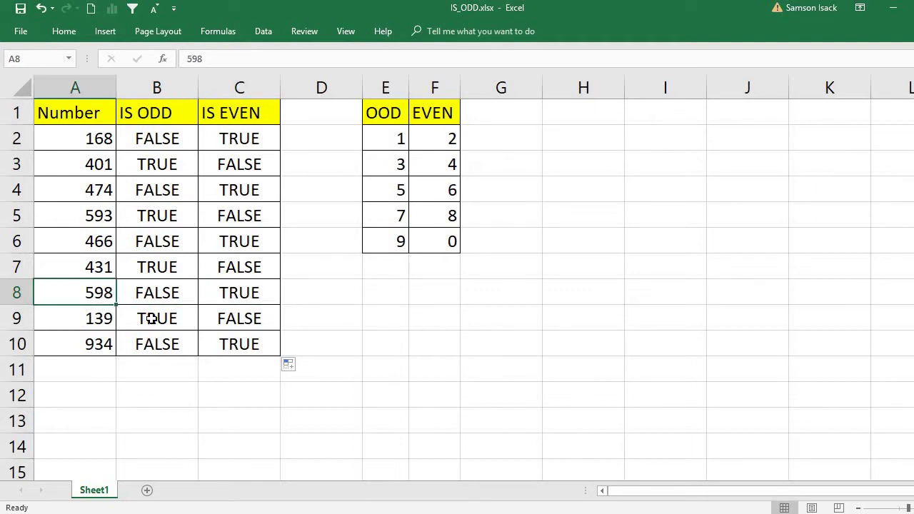
left_click(150, 319)
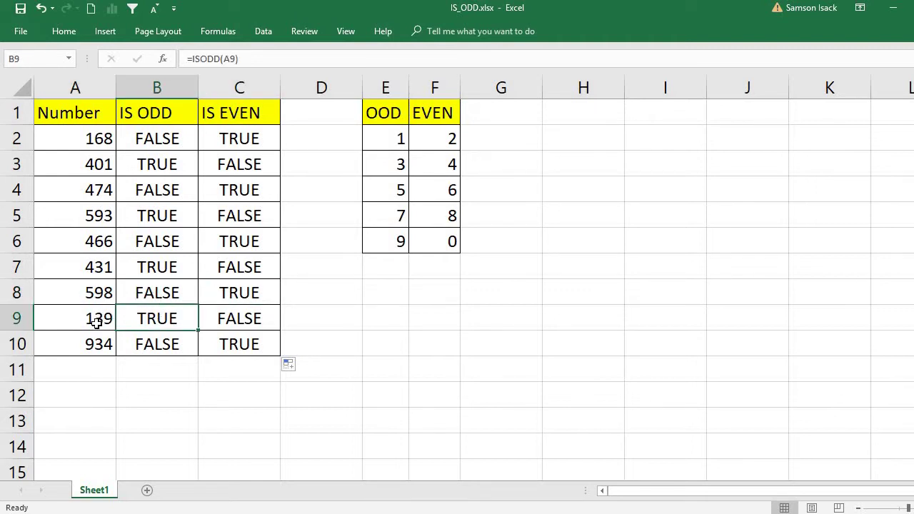
left_click(96, 321)
left_click(185, 327)
left_click(263, 312)
left_click(165, 345)
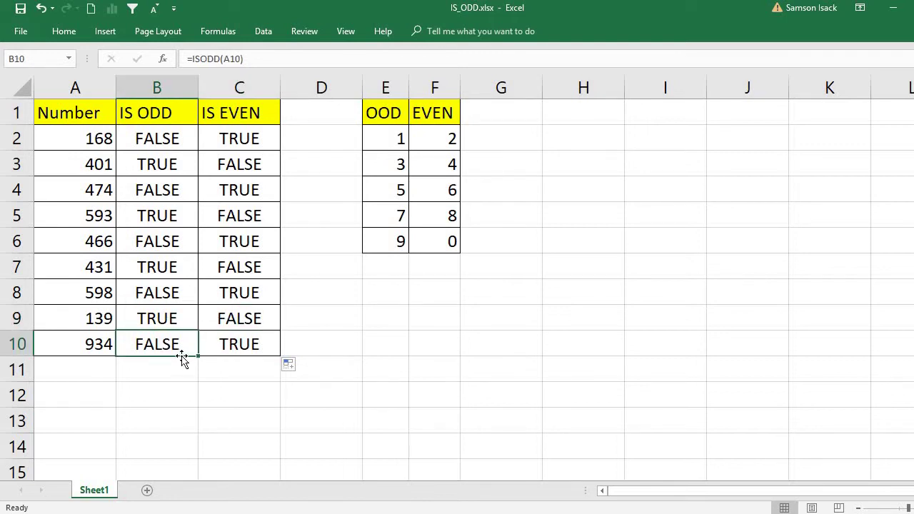
left_click(256, 348)
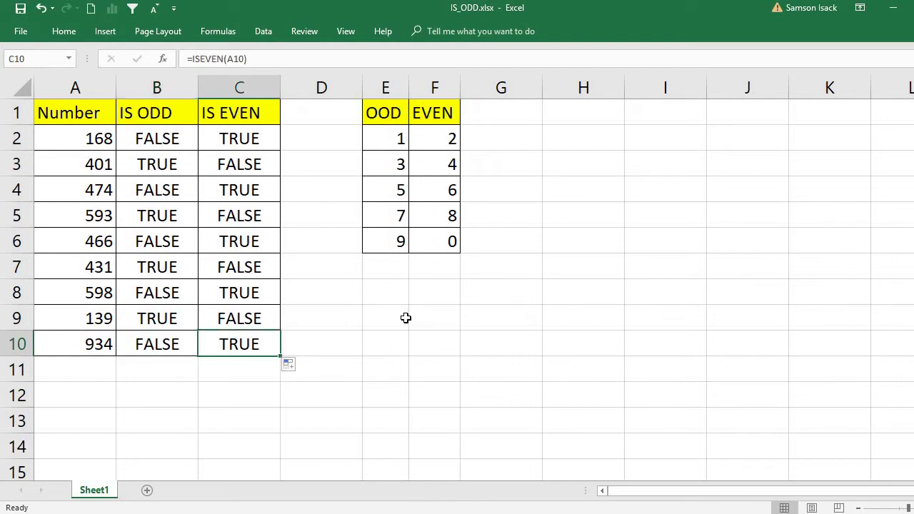
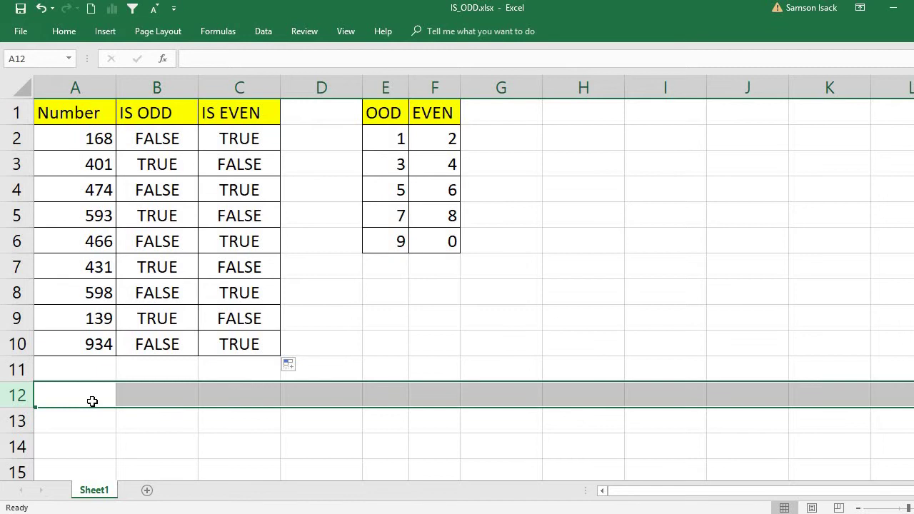
- Enter the alternating letters r, Y, R, Y, R, Y across cells A12 to F12
left_click(92, 398)
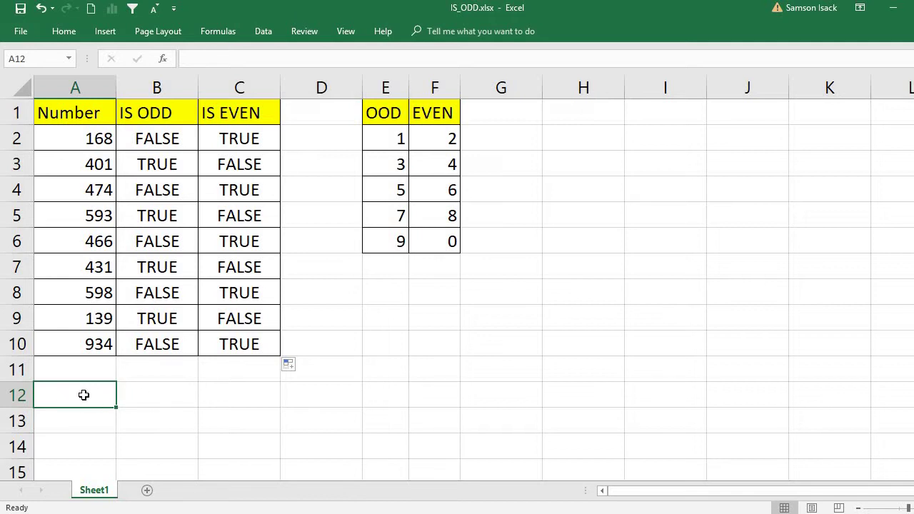
type("r")
left_click(152, 391)
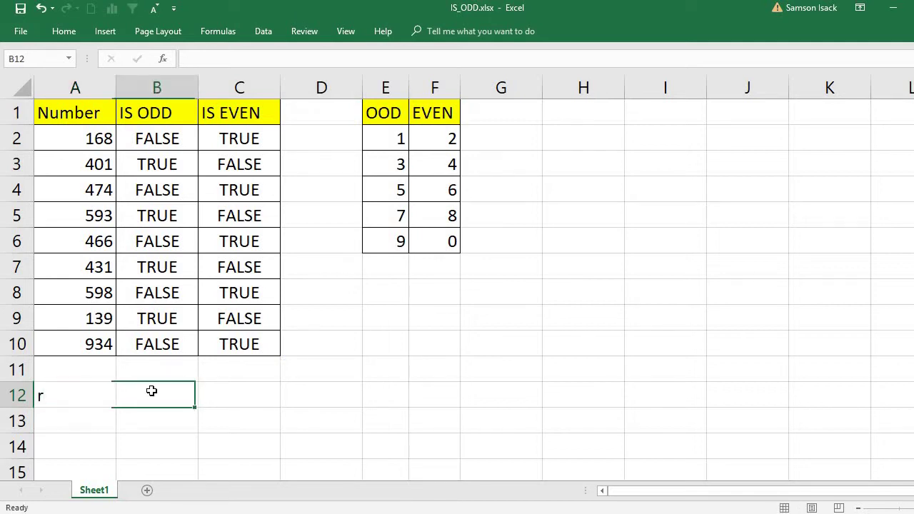
type("Y")
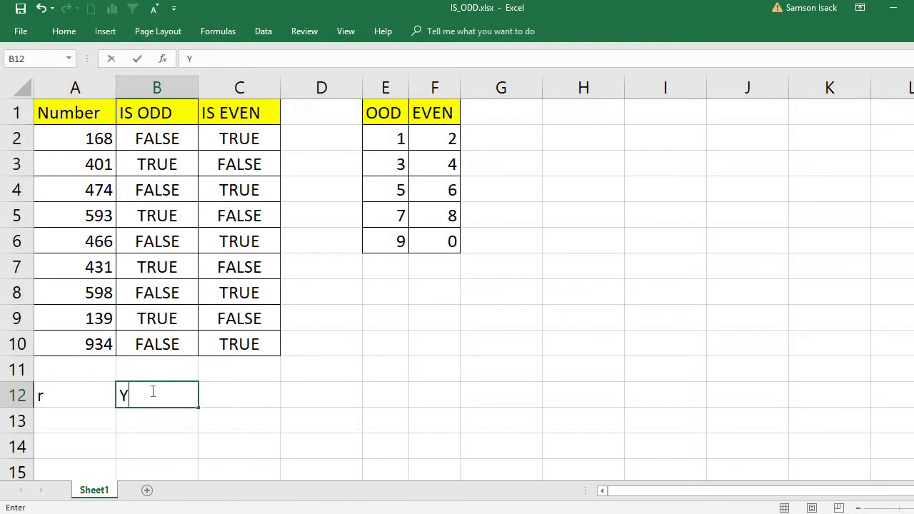
left_click(244, 395)
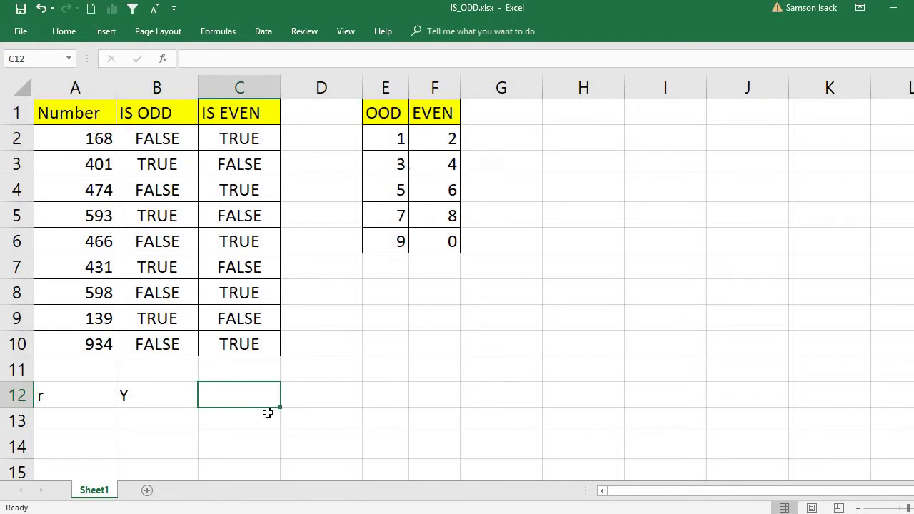
type("R")
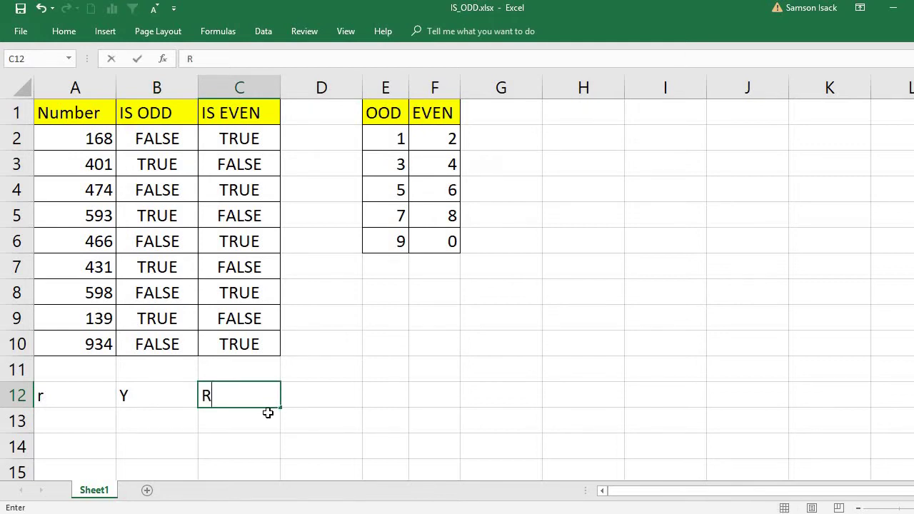
left_click(311, 394)
type("Y")
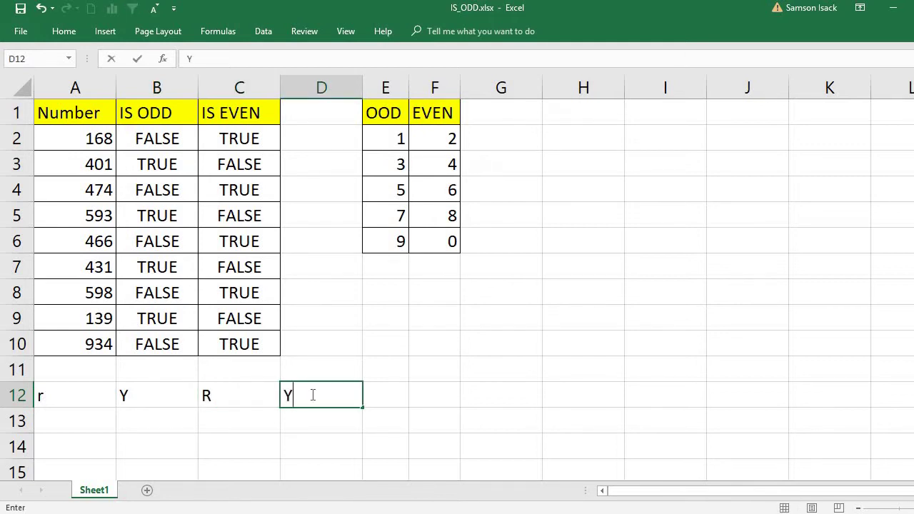
left_click(399, 399)
type("R")
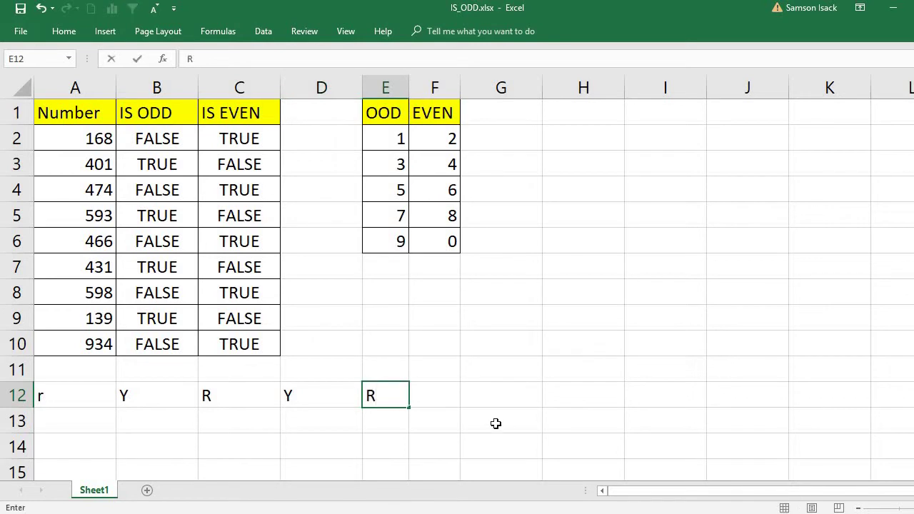
left_click(435, 388)
type("Y")
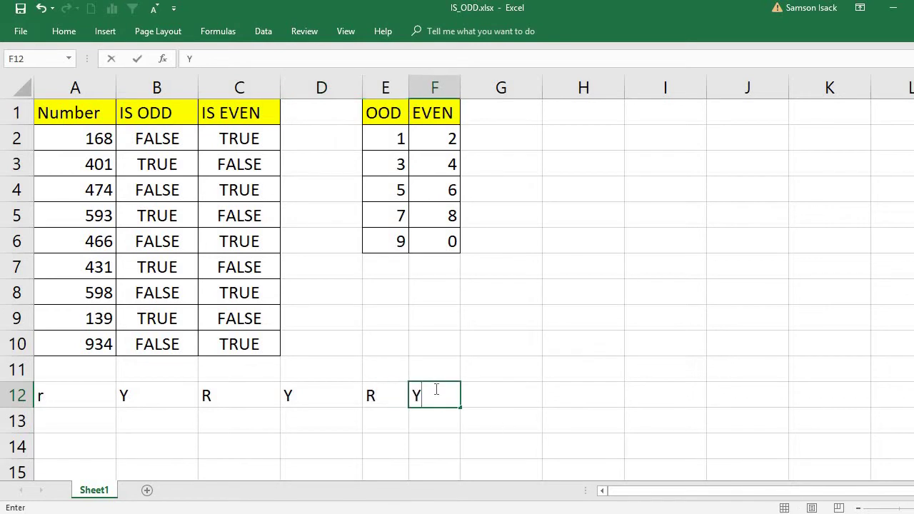
- Replace the letter in cell A12 with the formula =COLUMN()
left_click(62, 400)
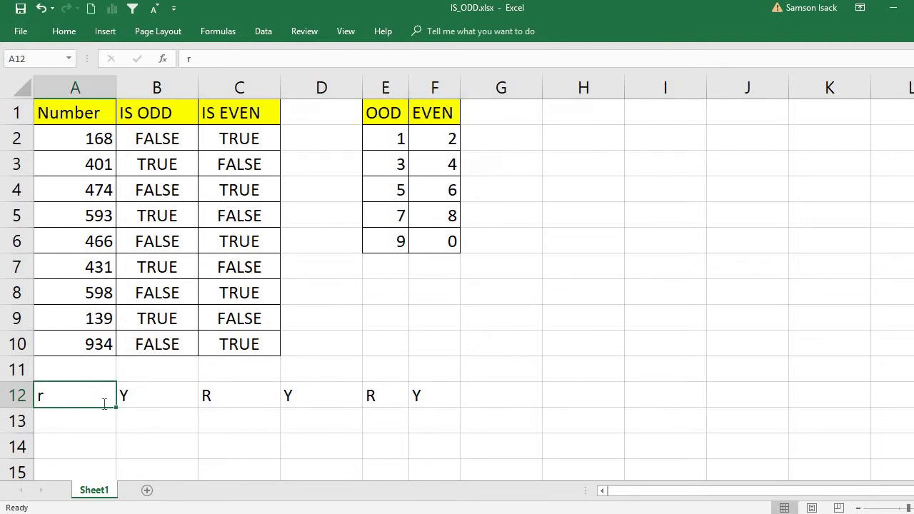
type("=C")
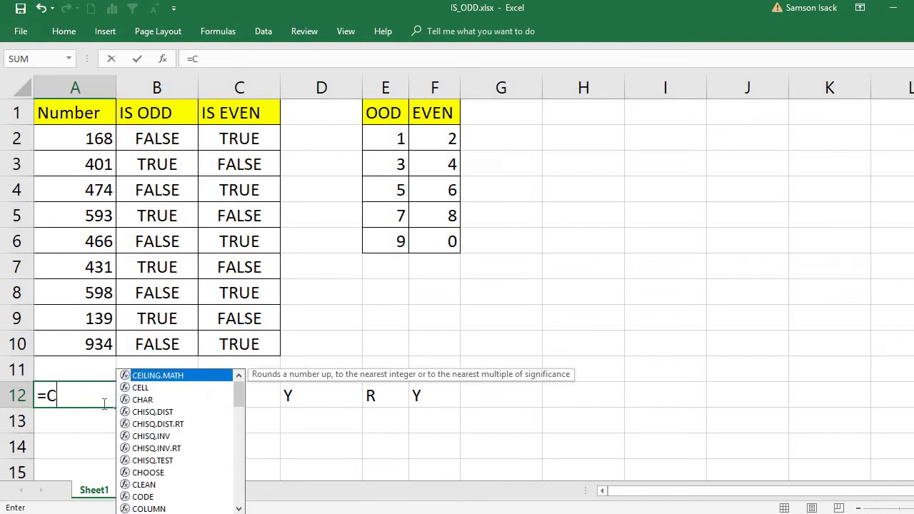
type("OLUMN")
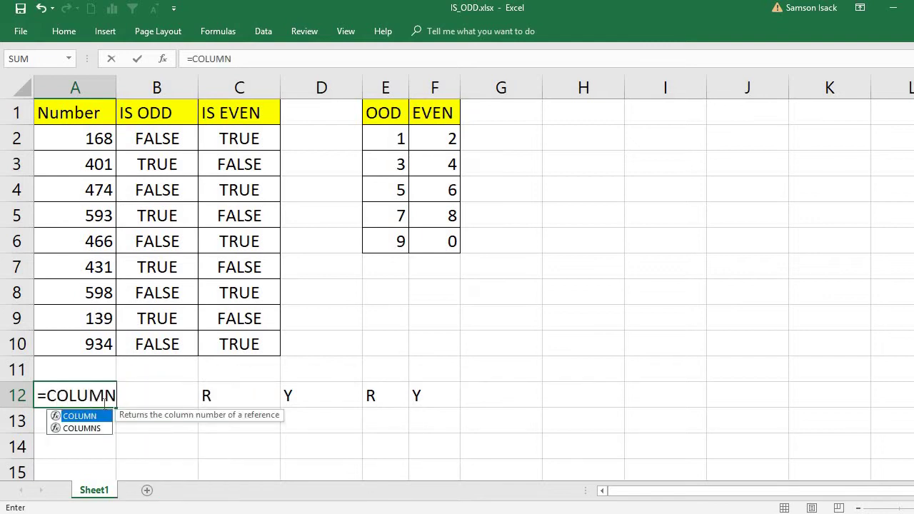
type("()")
key("Return")
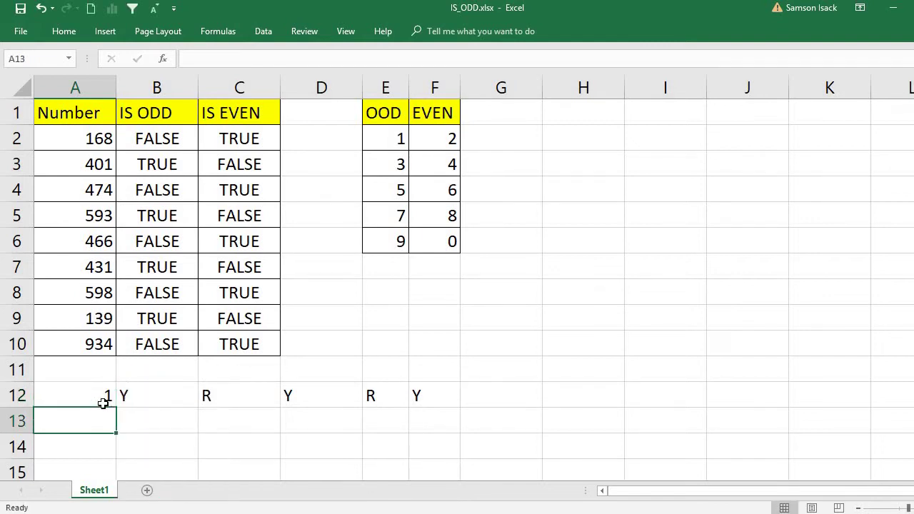
- Fill the COLUMN formula from A12 across row 12 through F12, replacing the letters there
left_click(103, 400)
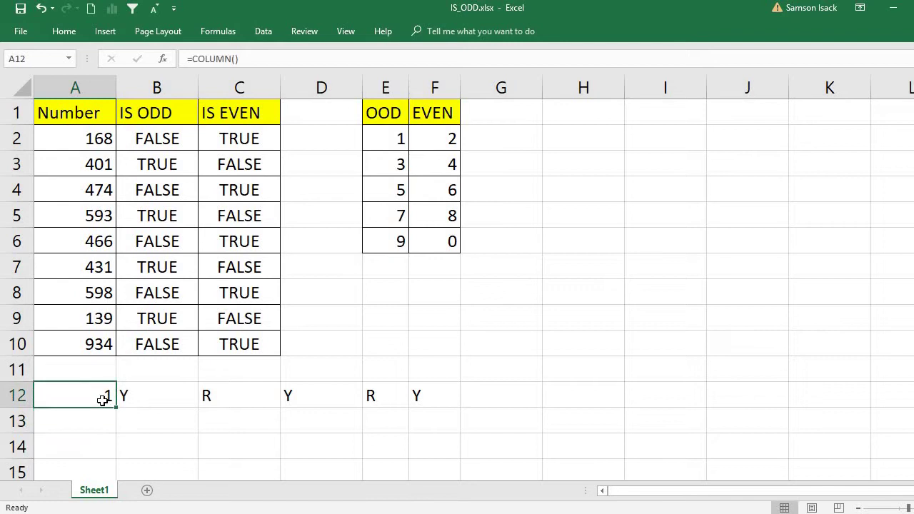
left_click(18, 395)
left_click(105, 396)
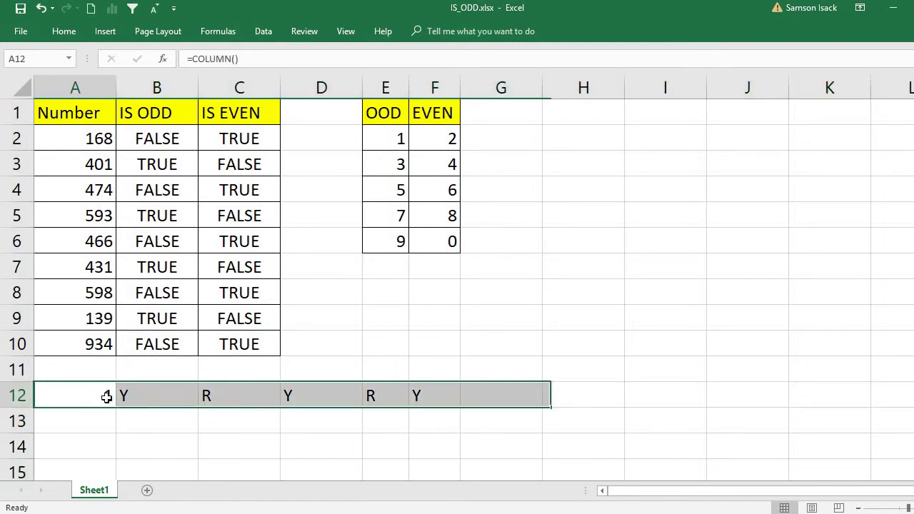
left_click_drag(117, 407, 275, 406)
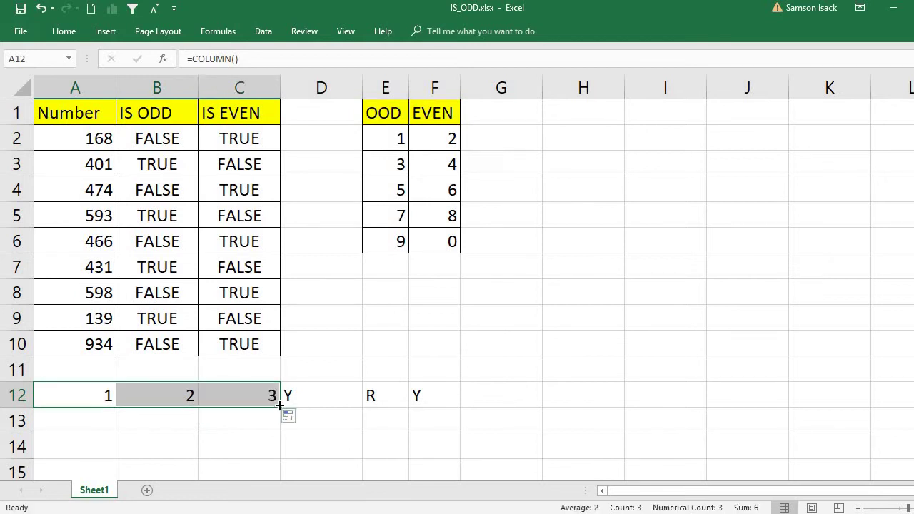
left_click_drag(351, 405, 407, 412)
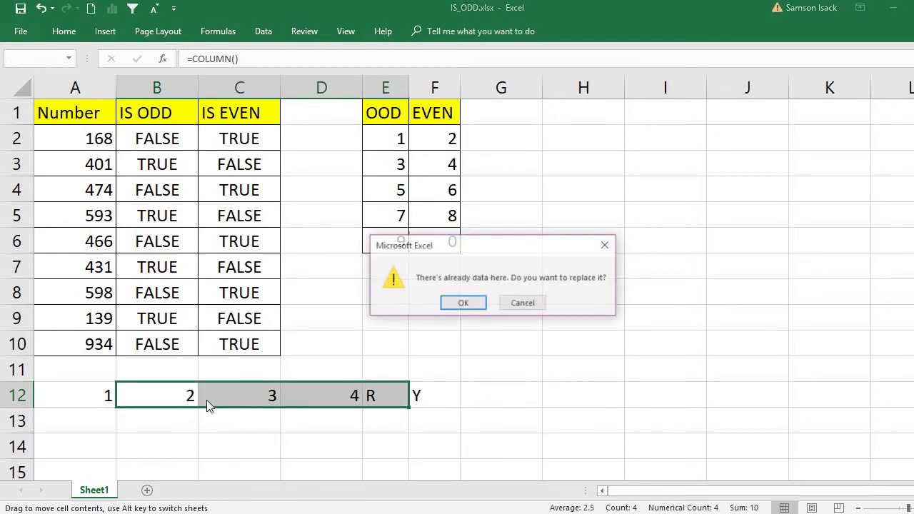
left_click(525, 305)
left_click(359, 400)
left_click_drag(363, 408, 422, 408)
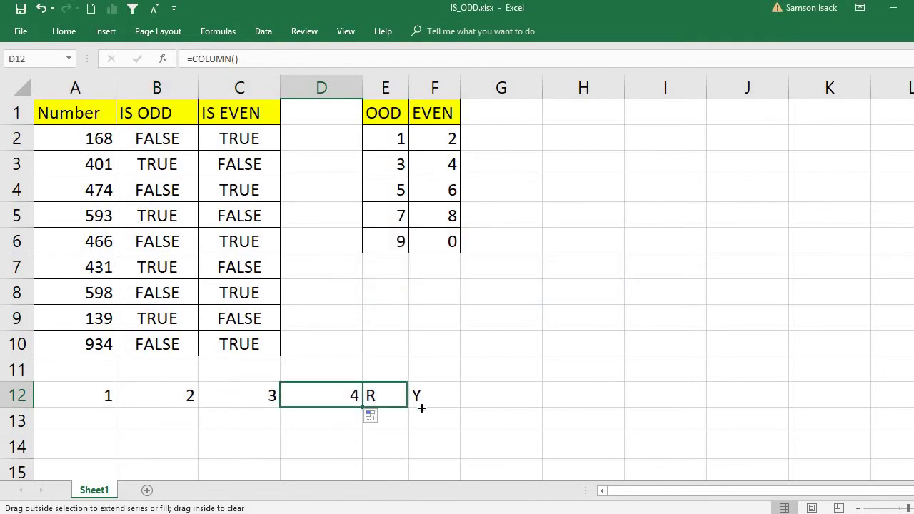
left_click_drag(481, 409, 436, 423)
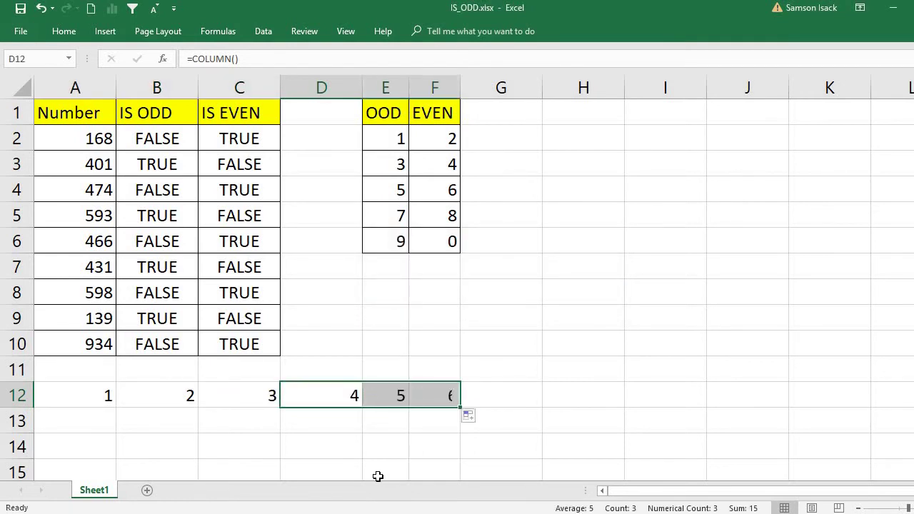
- Compare the column numbers in A12 and C12 with the one in B12 as odd and even examples
left_click(273, 425)
left_click(68, 398)
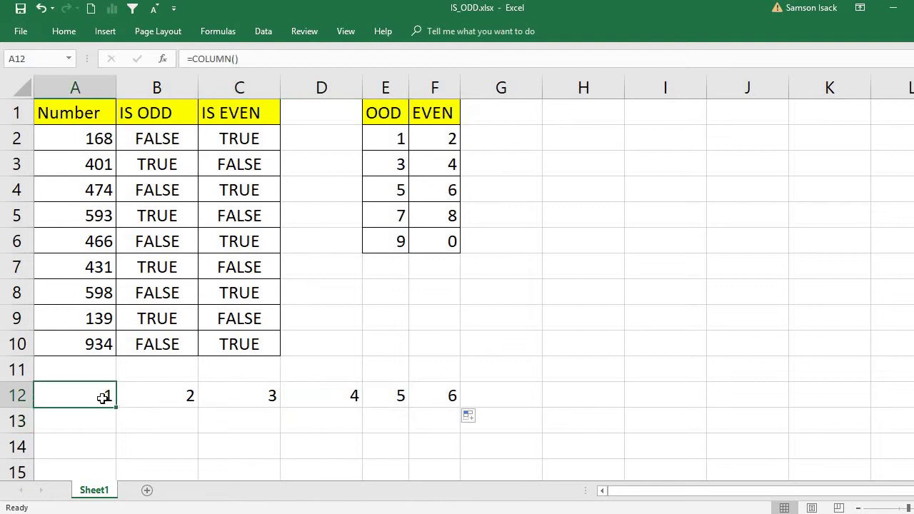
left_click(253, 403)
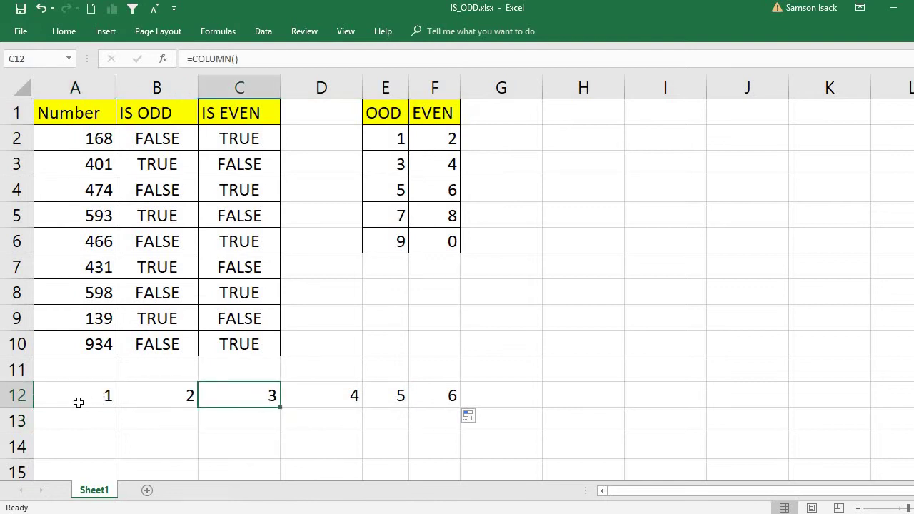
left_click(79, 402)
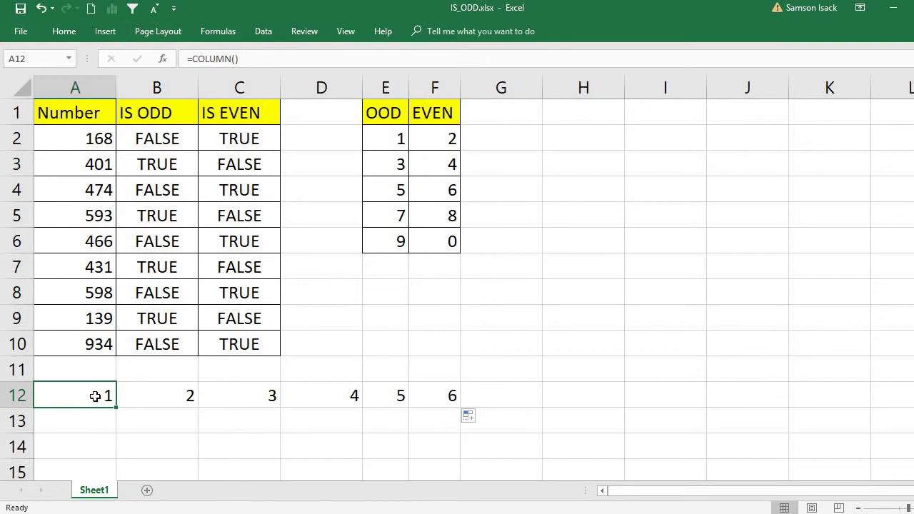
left_click(275, 400)
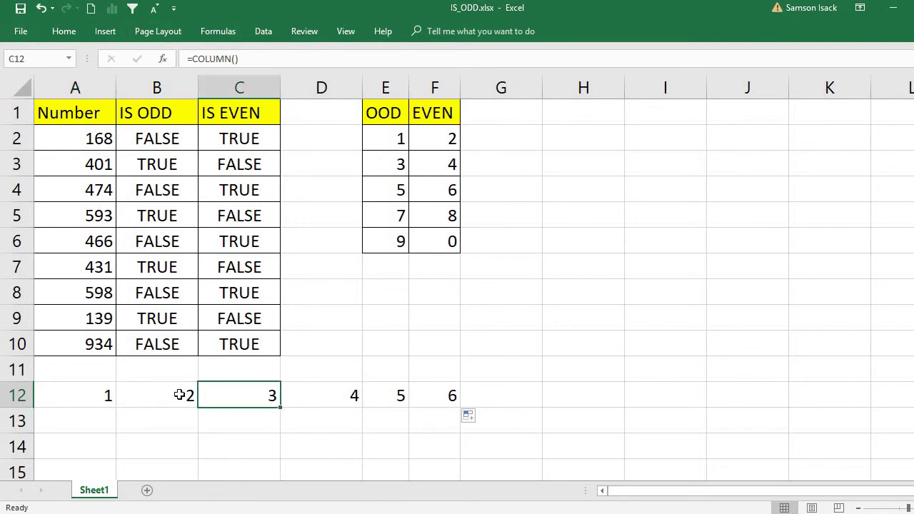
left_click(179, 396)
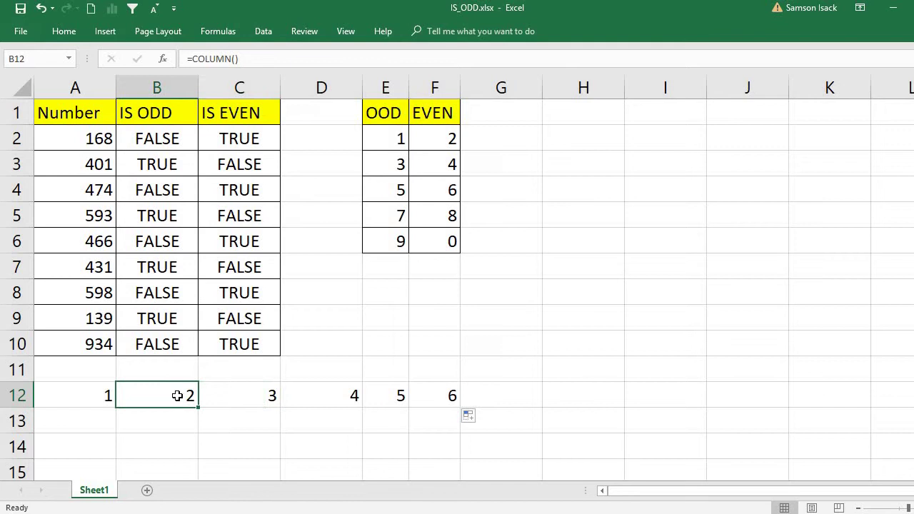
- Wrap the COLUMN formula in A12 in ISODD so that it reads =ISODD(COLUMN())
left_click(334, 400)
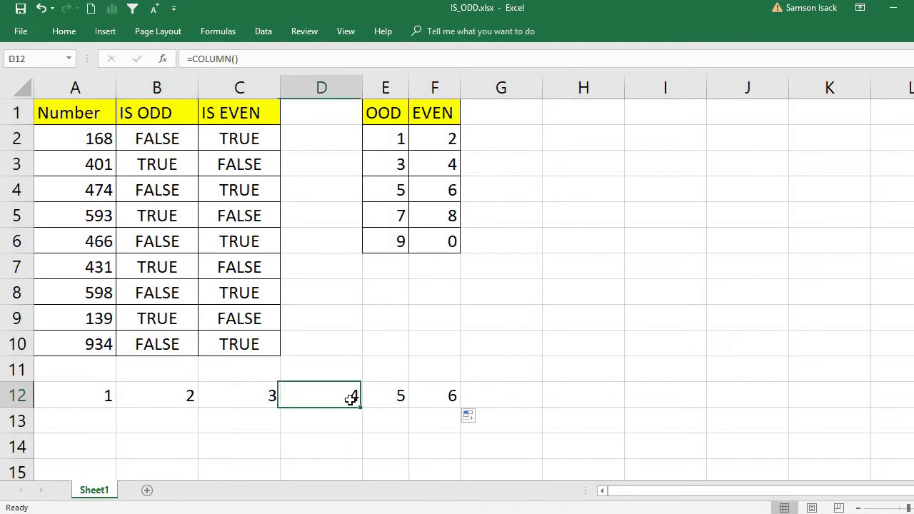
left_click(86, 395)
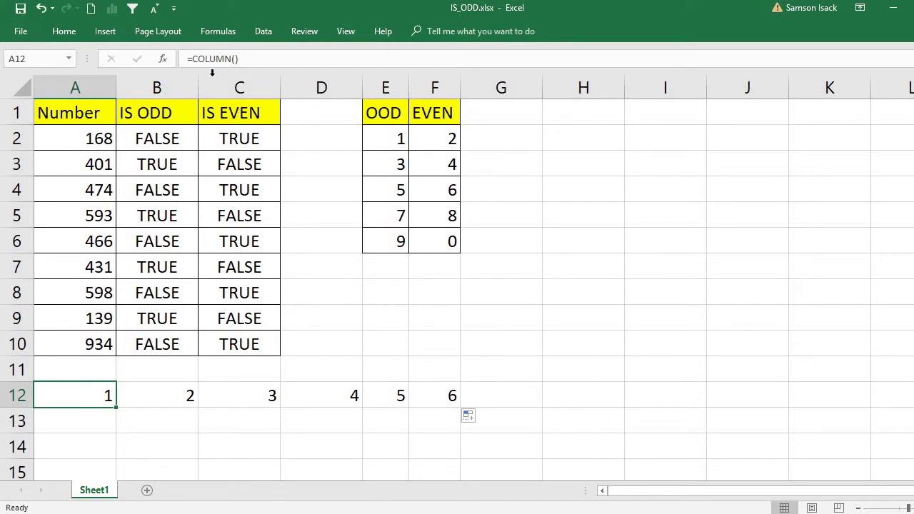
left_click(194, 57)
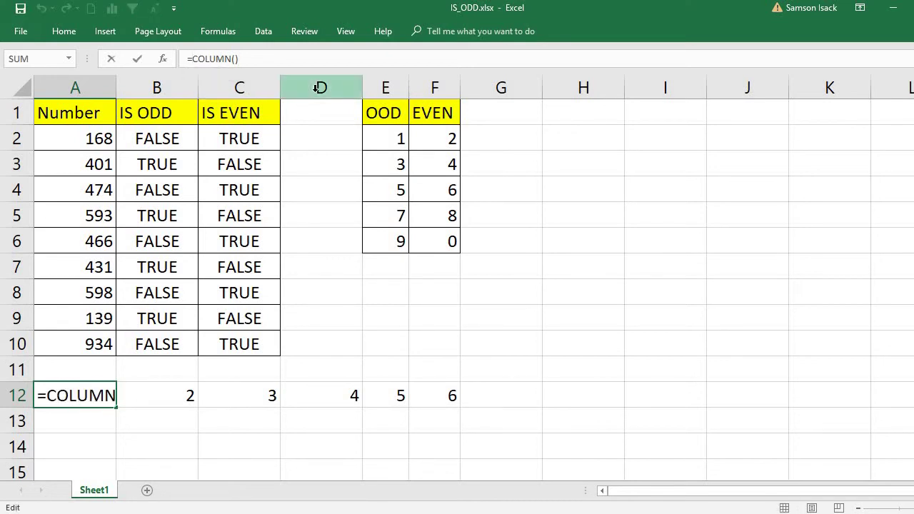
type("IS")
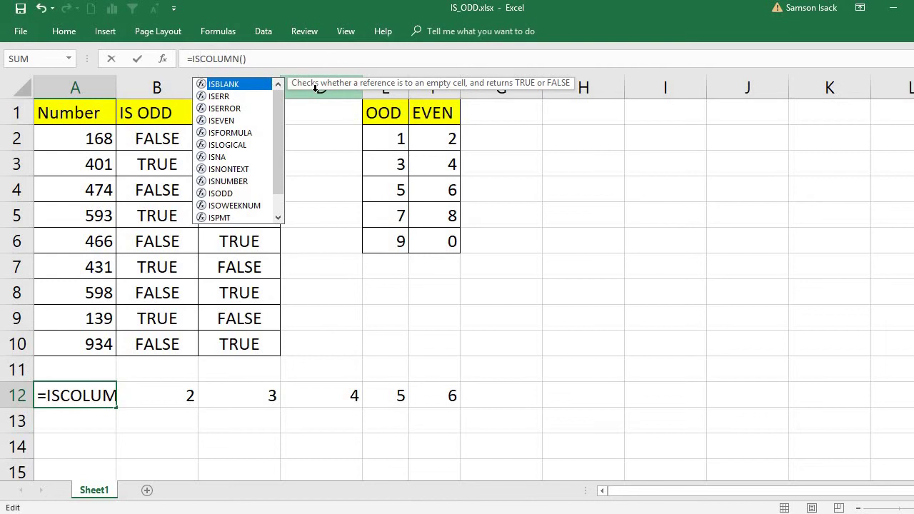
type("ODD")
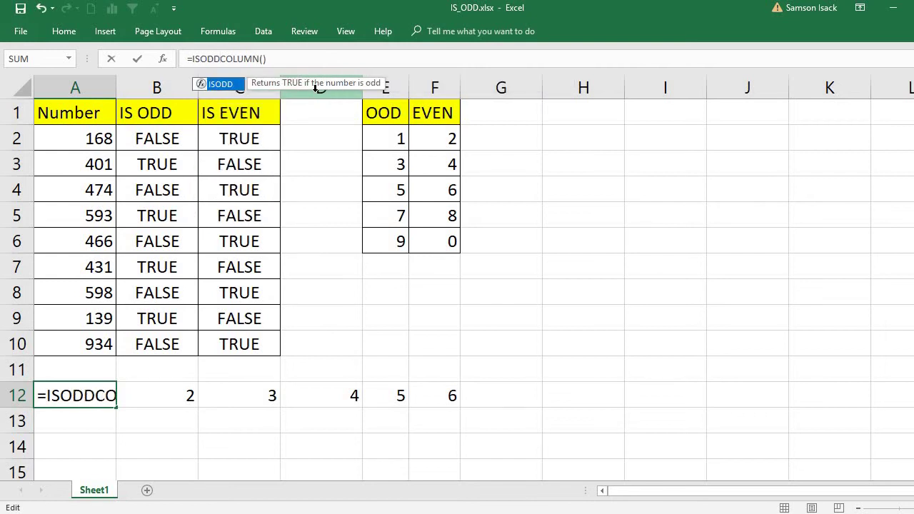
type("(COLUMN(")
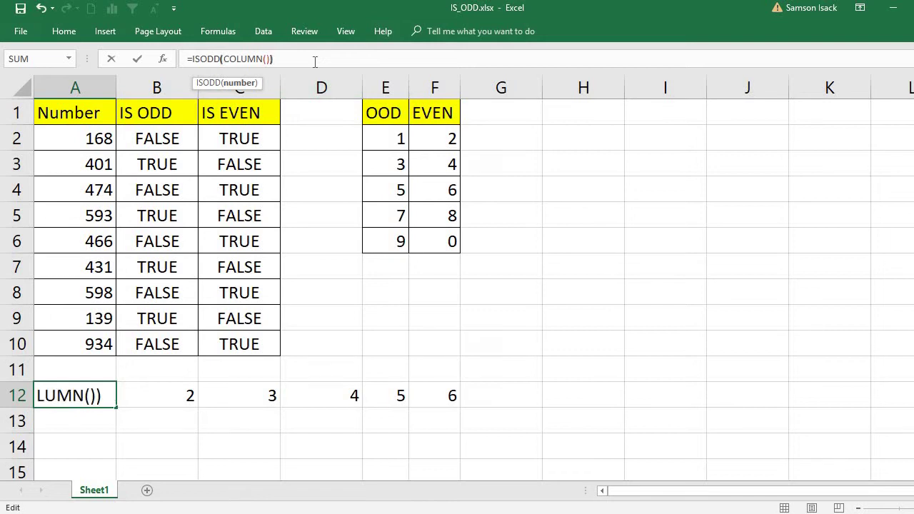
type(")")
key("Return")
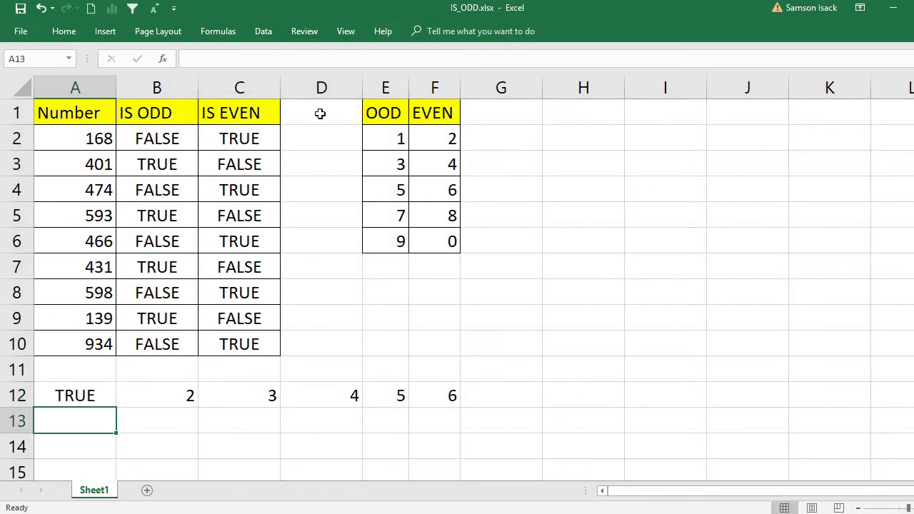
- Fill the ISODD formula from A12 across row 12 through F12 and autofit the width of column E
left_click(113, 403)
left_click_drag(115, 410, 196, 408)
left_click(103, 399)
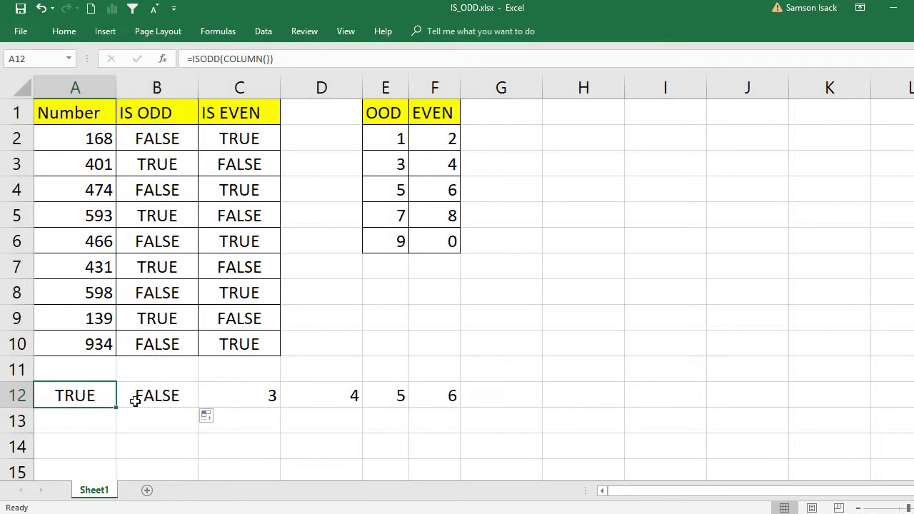
left_click_drag(115, 407, 438, 412)
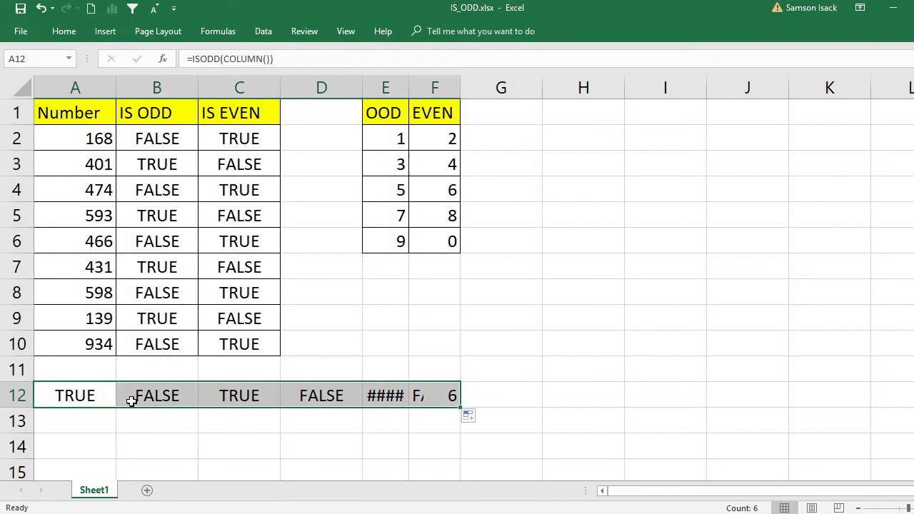
left_click(75, 394)
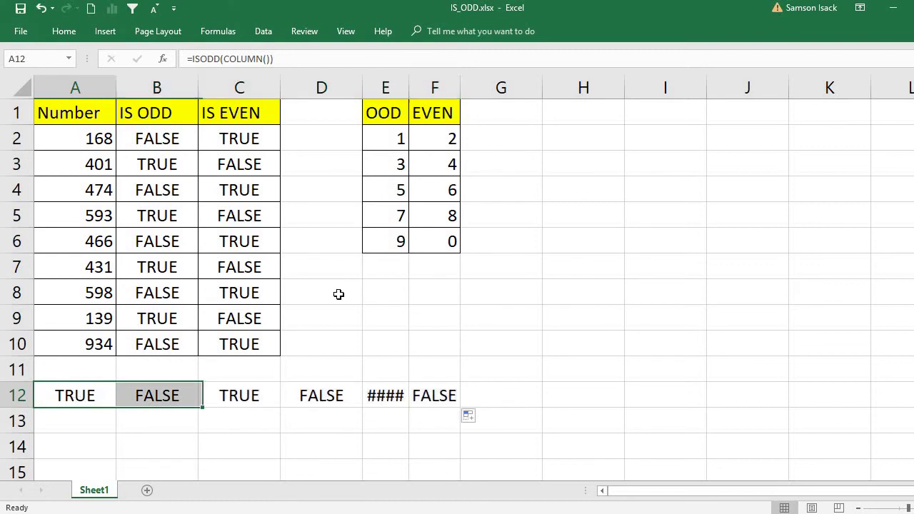
double_click(409, 88)
left_click(146, 398)
left_click(71, 397)
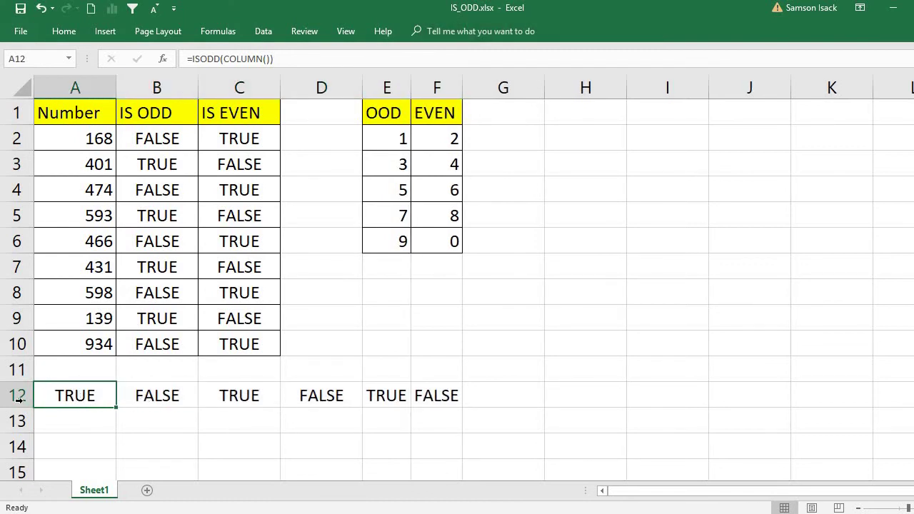
- Start a new conditional formatting rule for the whole of row 12 that uses a formula to determine which cells to format
left_click(17, 395)
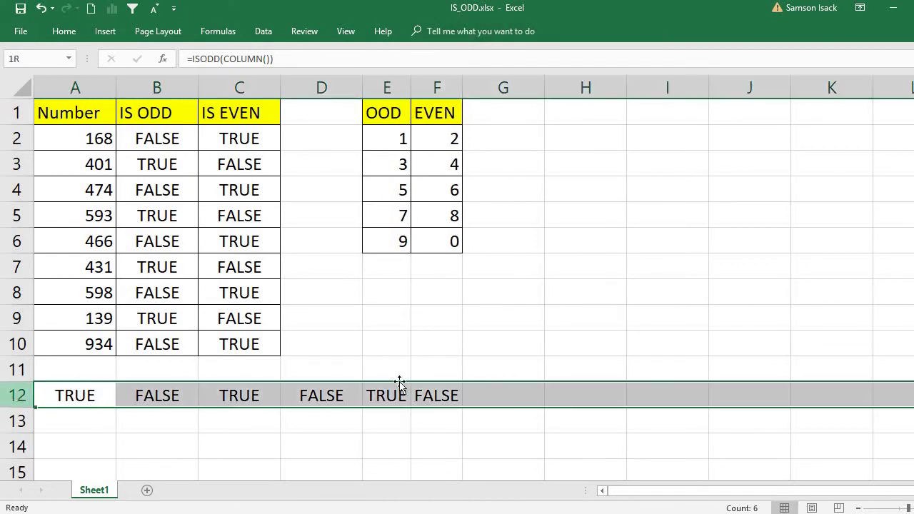
left_click(71, 32)
left_click(571, 65)
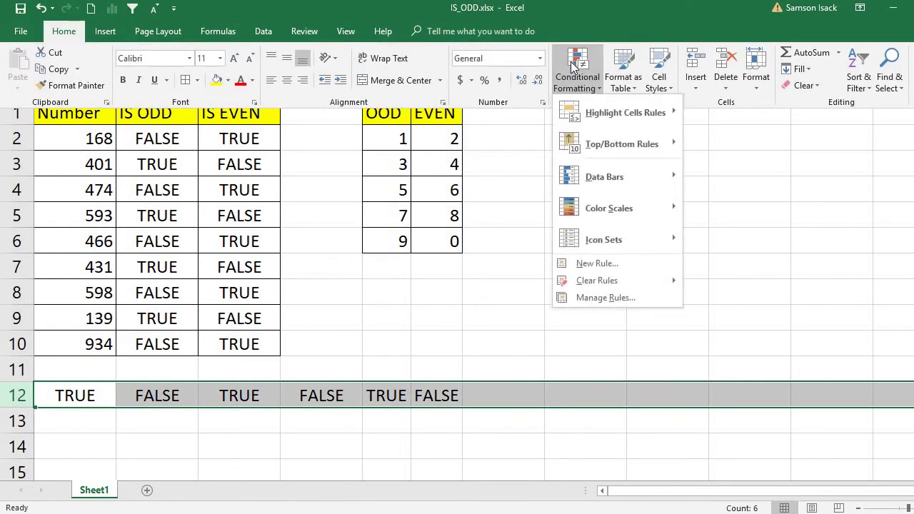
left_click(593, 264)
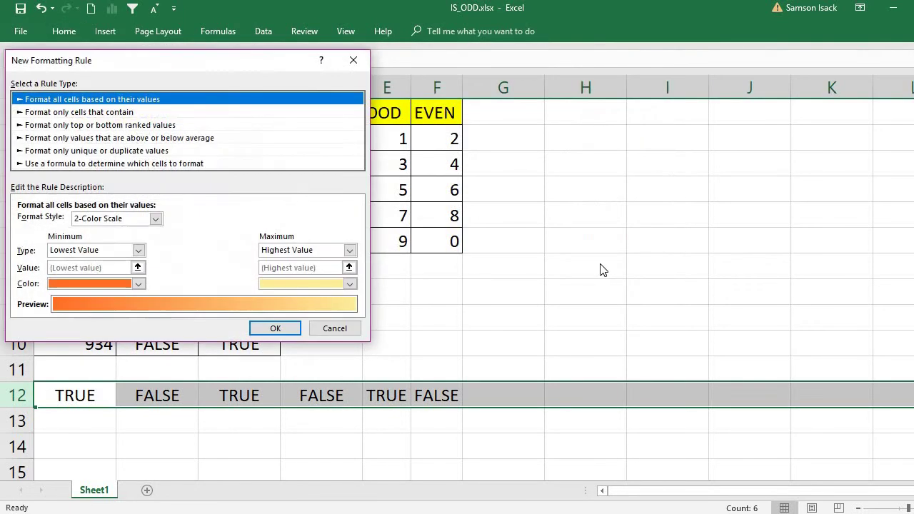
left_click(32, 167)
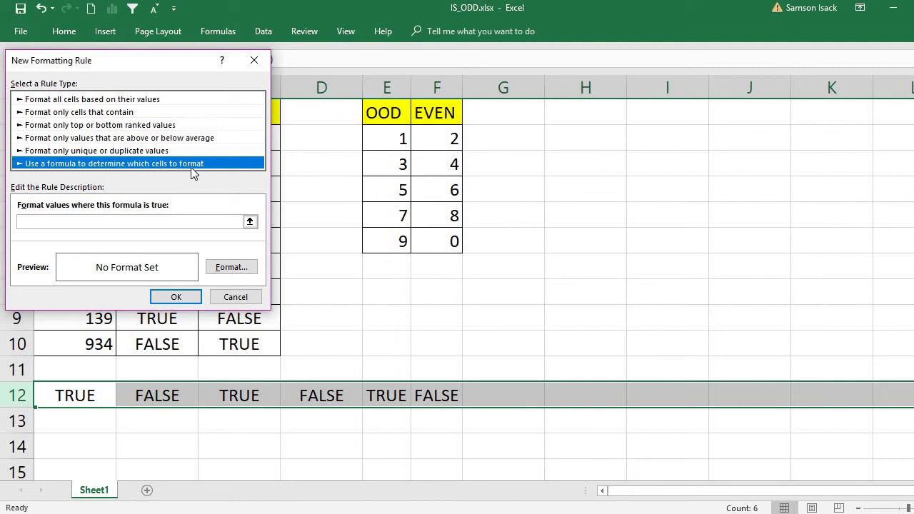
left_click_drag(160, 65, 319, 76)
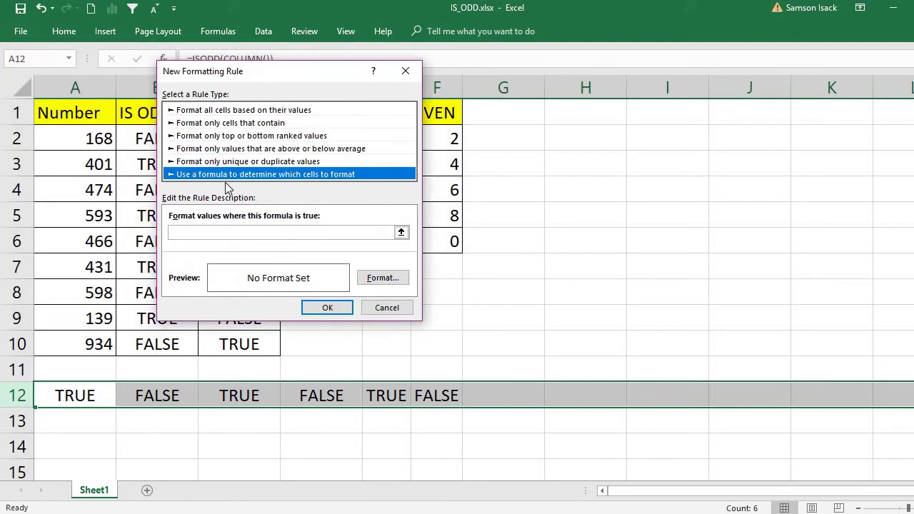
- Enter =ISODD(COLUMN()) as the formula of the new formatting rule and review its parts
left_click(197, 233)
left_click_drag(293, 77, 538, 93)
type("=")
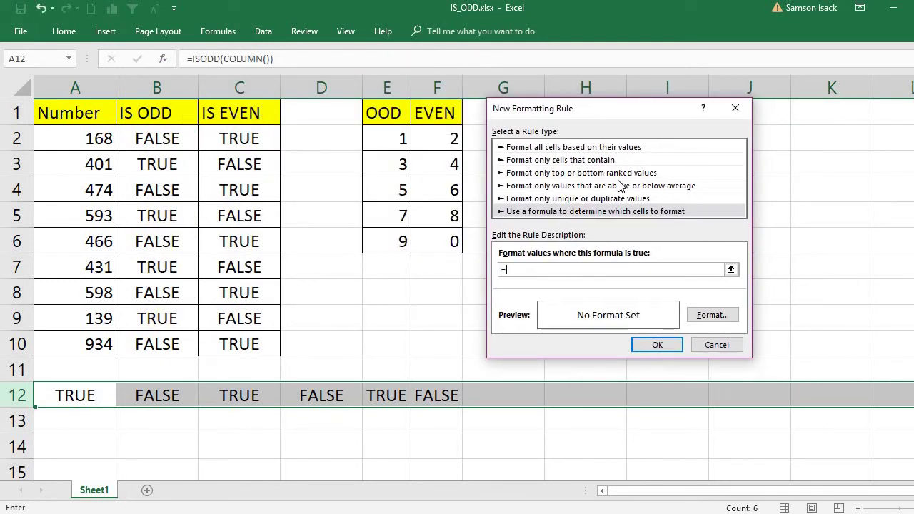
type("COLUMN(")
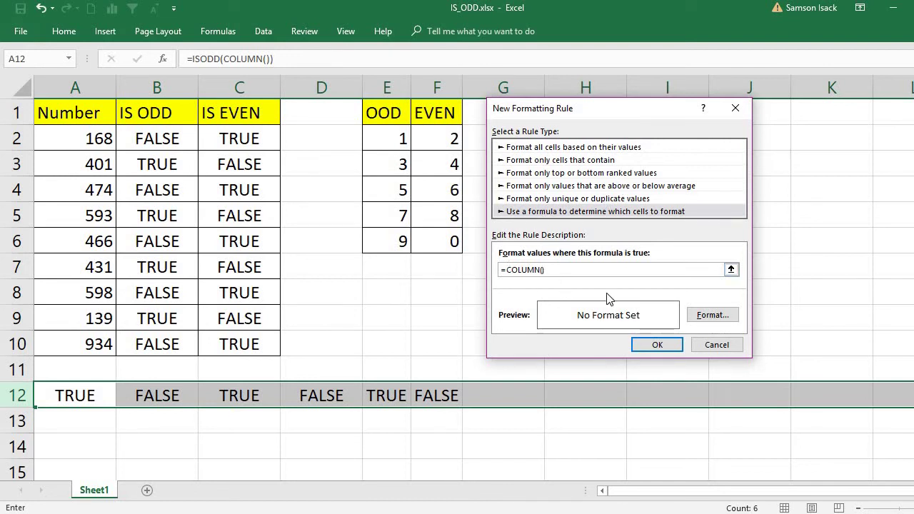
type("ISODD(")
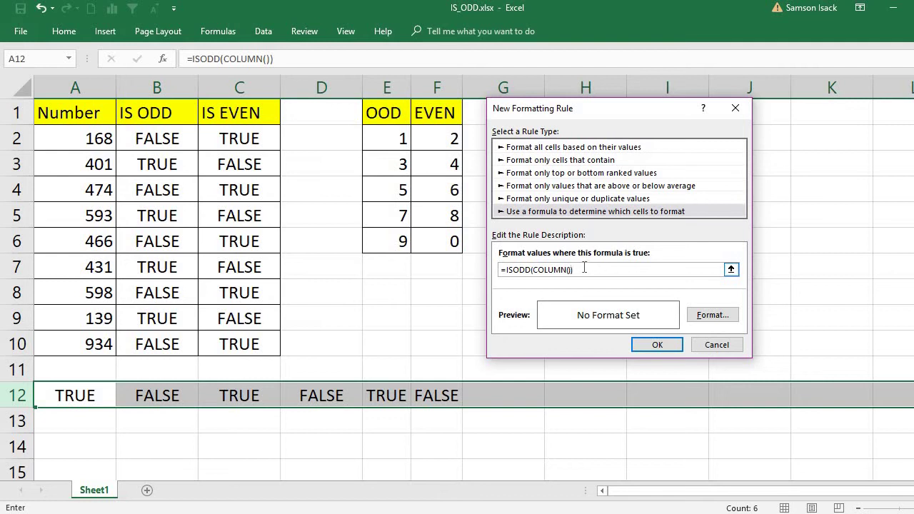
left_click_drag(584, 269, 500, 270)
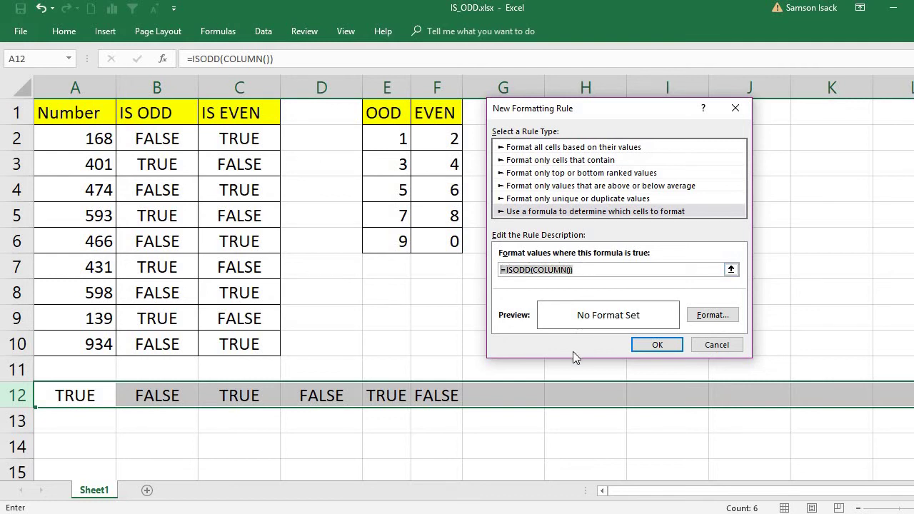
left_click(506, 270)
double_click(506, 270)
left_click(506, 270)
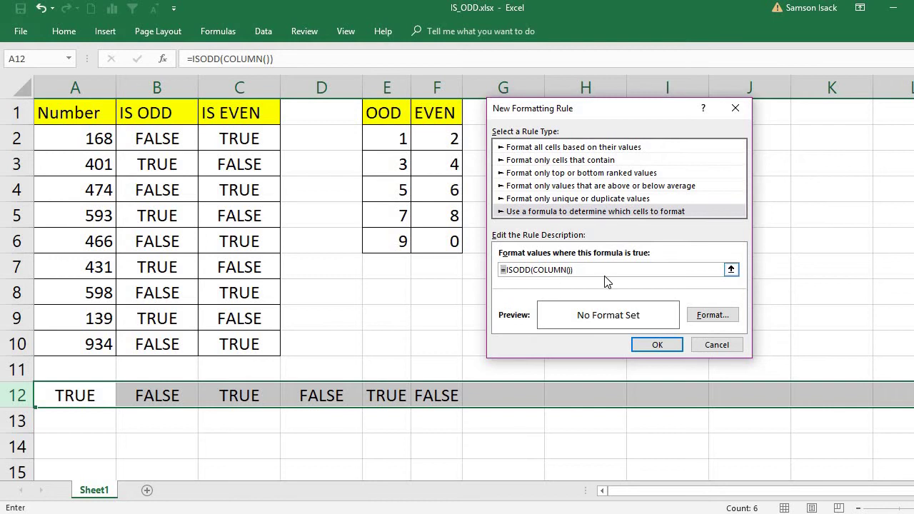
left_click_drag(593, 270, 508, 270)
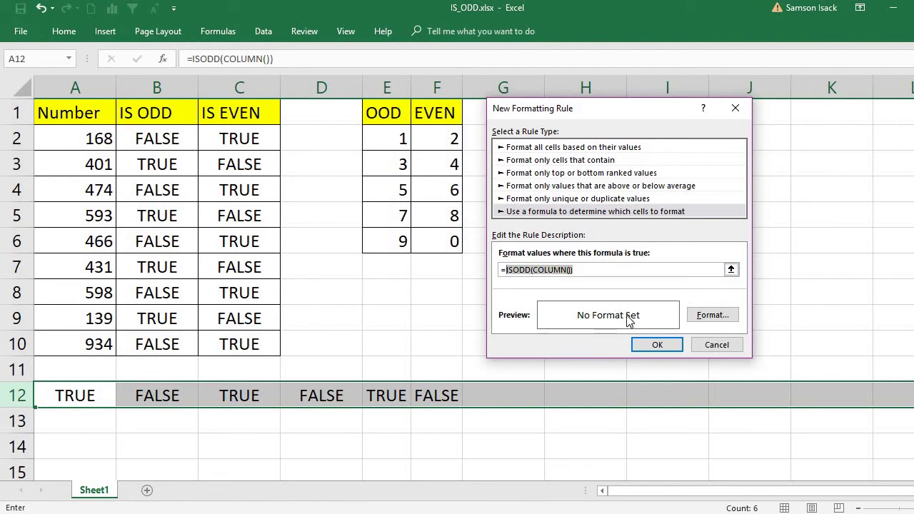
- Give the formatting rule a red background fill and apply it to row 12
left_click(735, 315)
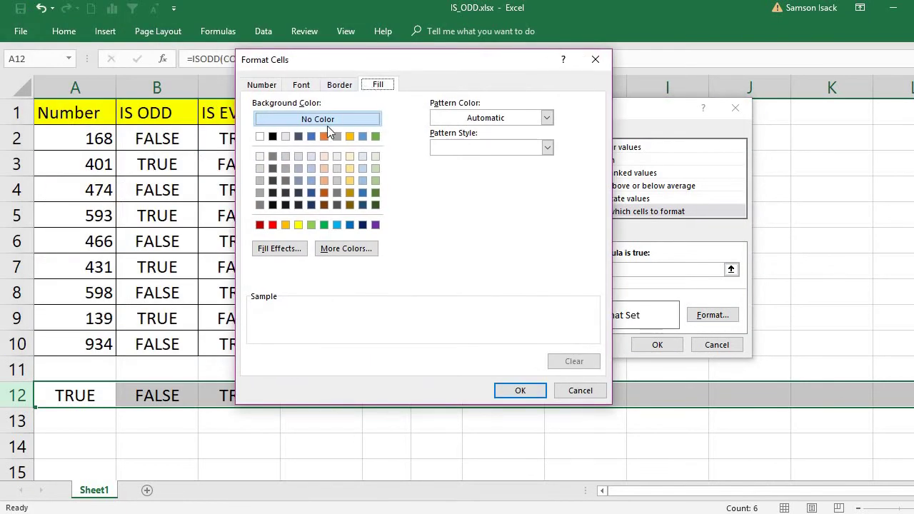
left_click(270, 227)
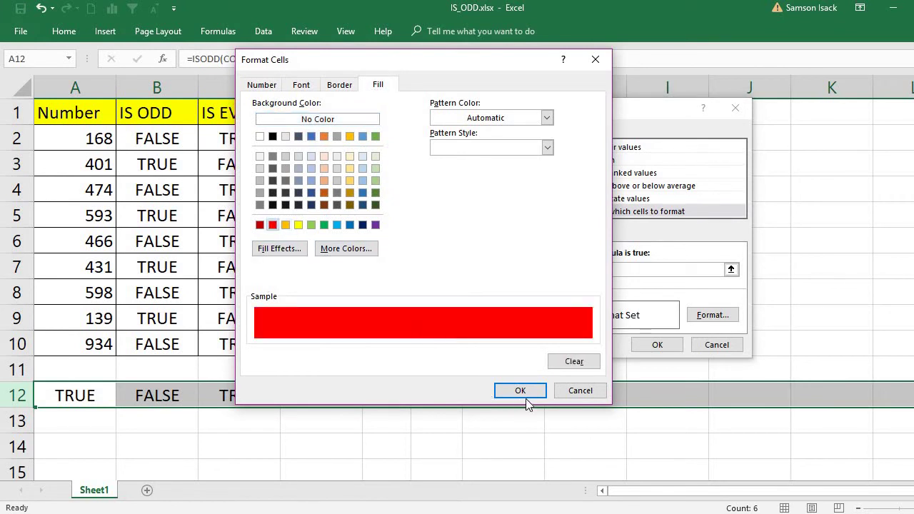
left_click(520, 393)
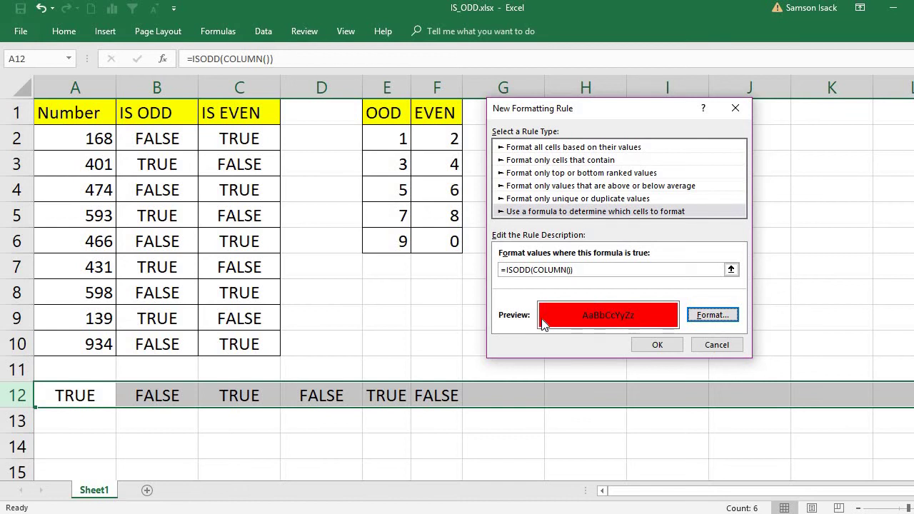
left_click(657, 346)
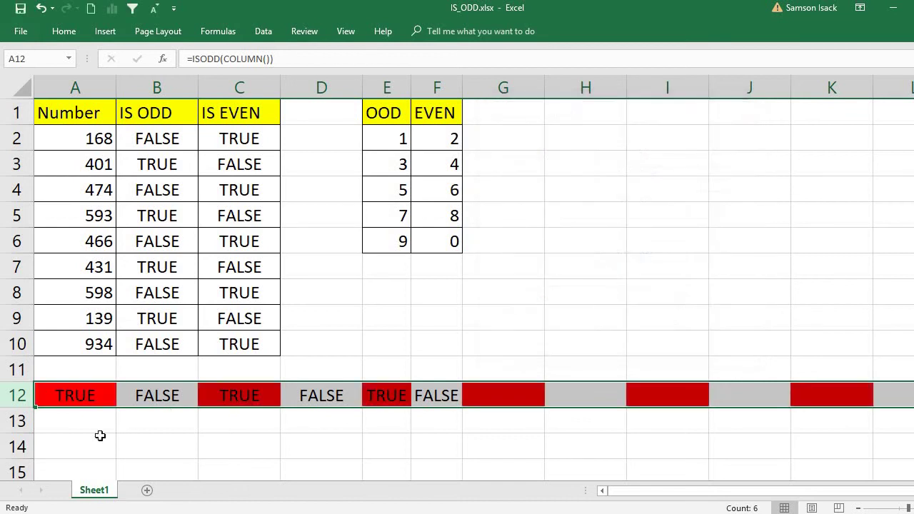
- Compare the formatting of odd-column cells A12, C12 and E12 with even-column cells B12, D12 and F12
left_click(90, 396)
left_click(216, 398)
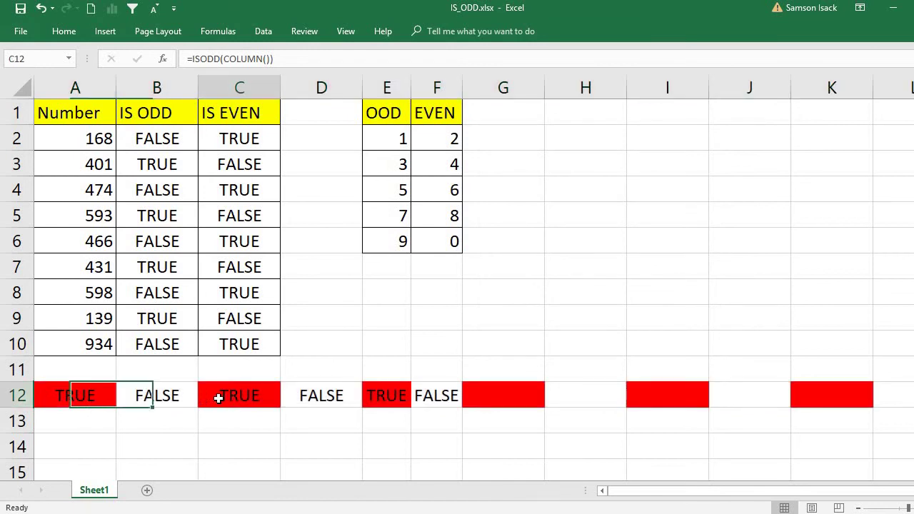
left_click(392, 403)
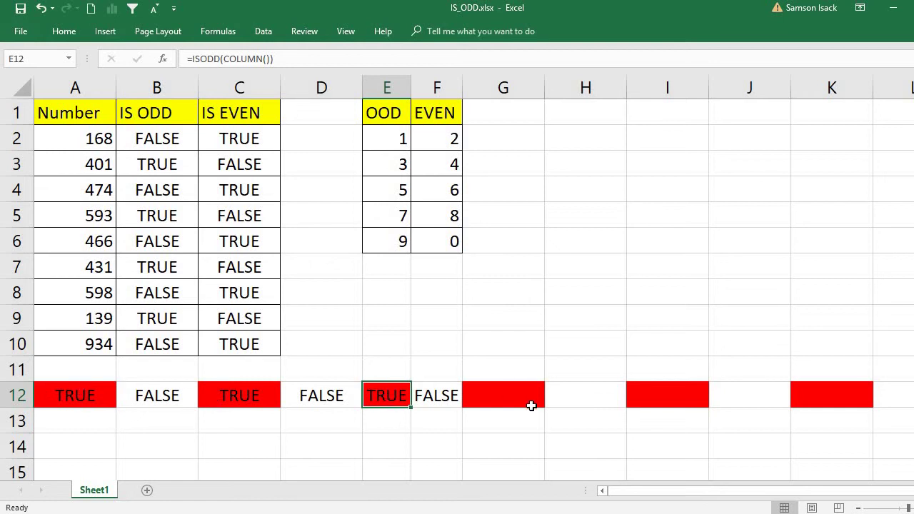
left_click(162, 400)
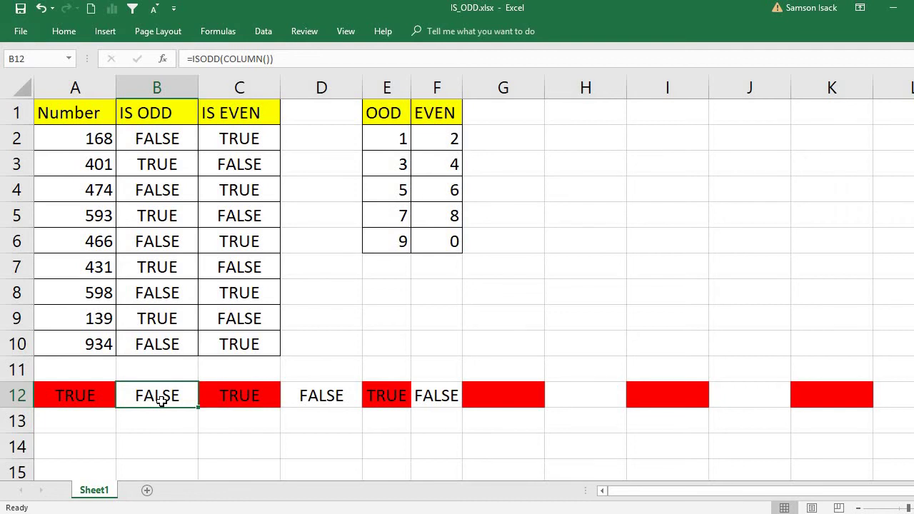
left_click(338, 397)
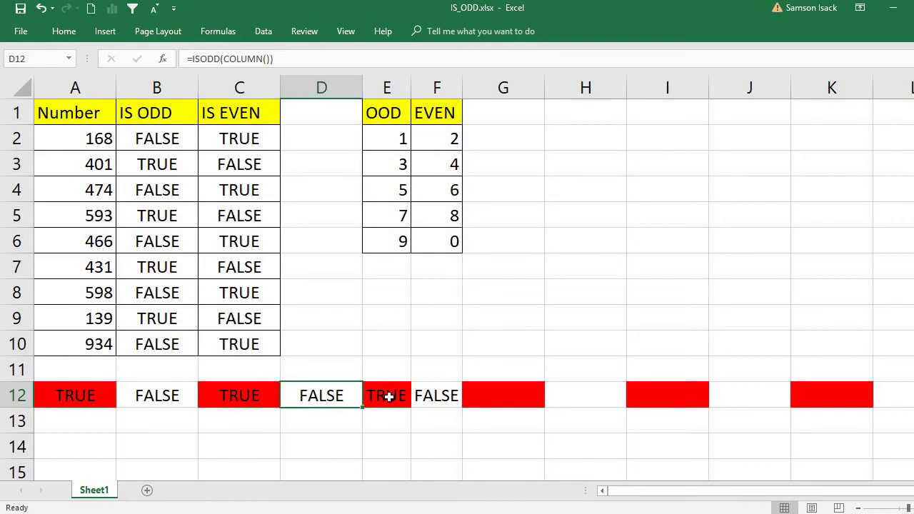
left_click(430, 395)
left_click(174, 397)
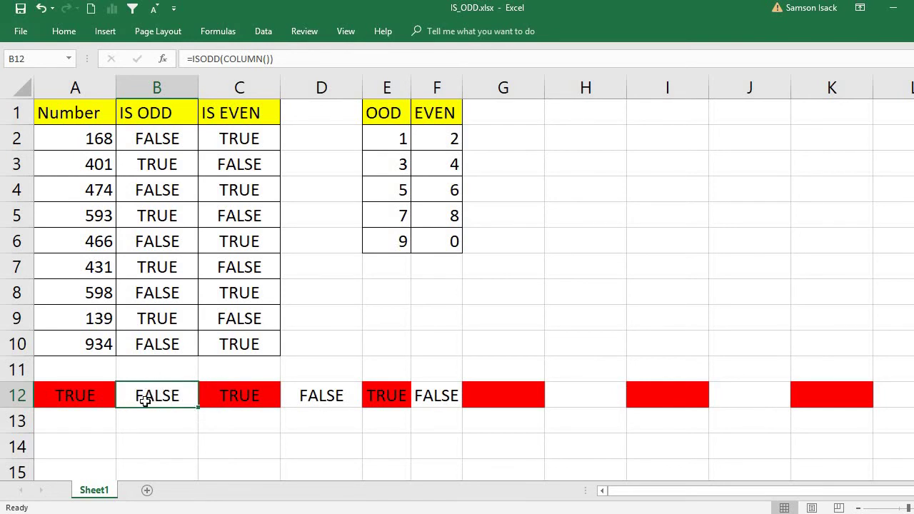
- Replace ISODD with ISEVEN in the A12 formula so that it reads =ISEVEN(COLUMN())
left_click(61, 400)
left_click_drag(221, 59, 201, 59)
type("EVE")
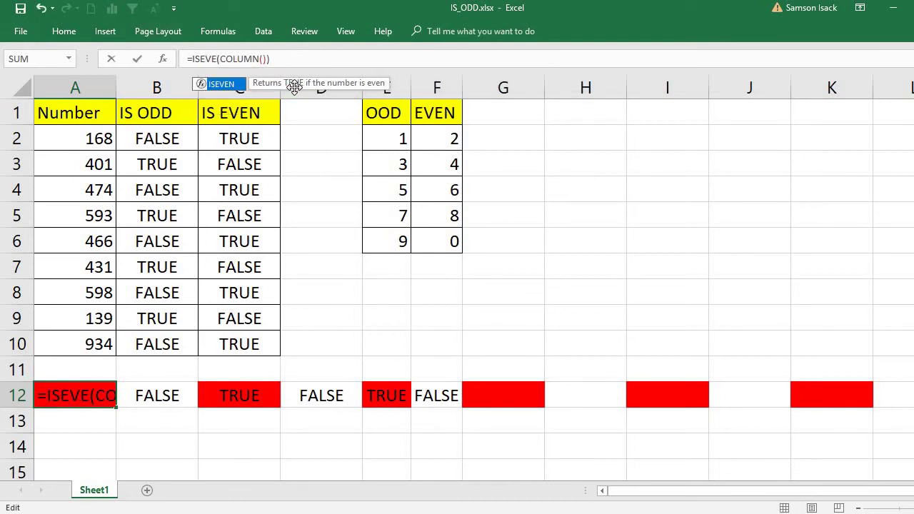
type("N")
key("Return")
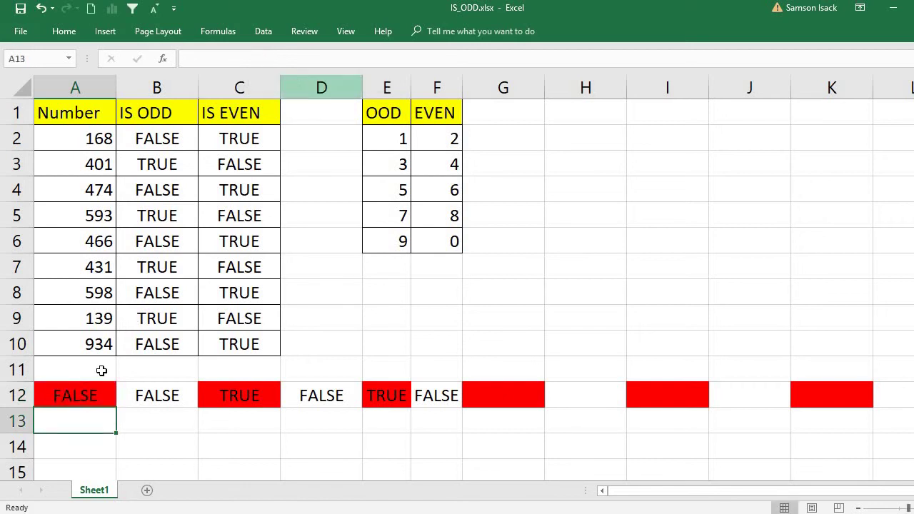
- Fill the ISEVEN formula from A12 across row 12 through G12 and widen column E to fit its contents
left_click(103, 402)
left_click_drag(117, 407, 543, 405)
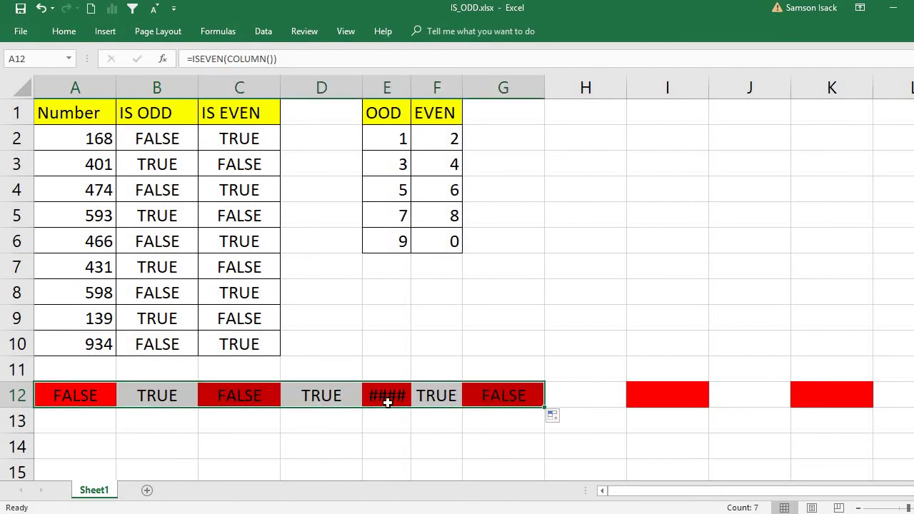
left_click(386, 397)
left_click_drag(415, 87, 421, 87)
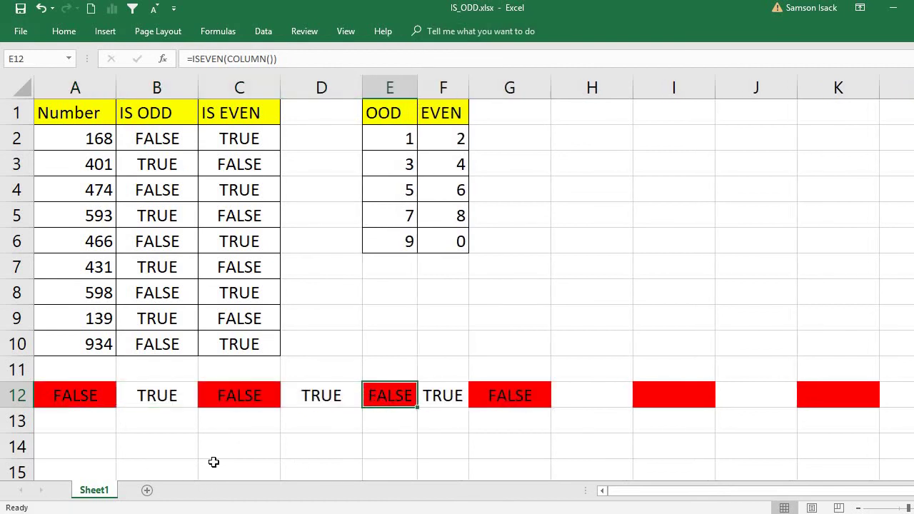
- Check the ISEVEN results in row 12, comparing odd-column cell A12 with even-column cells such as B12 and F12
left_click(159, 397)
left_click_drag(359, 407, 155, 384)
left_click(84, 400)
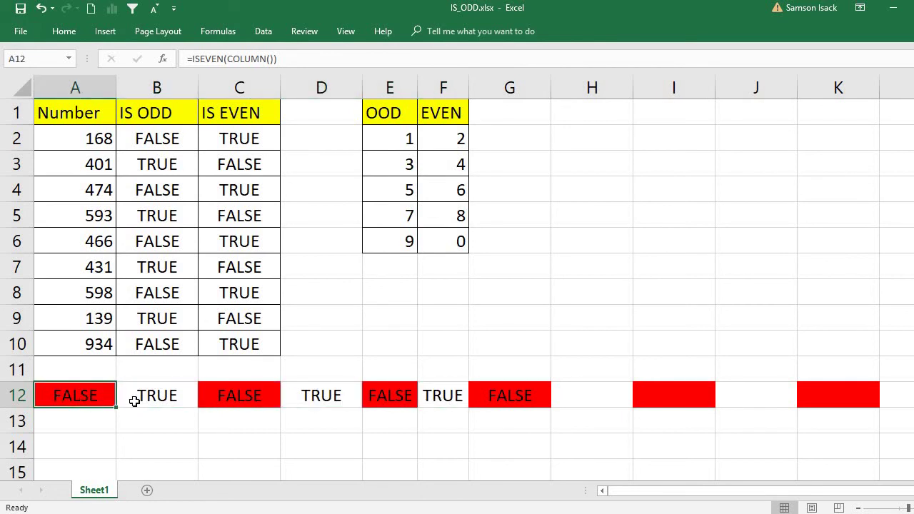
left_click(138, 400)
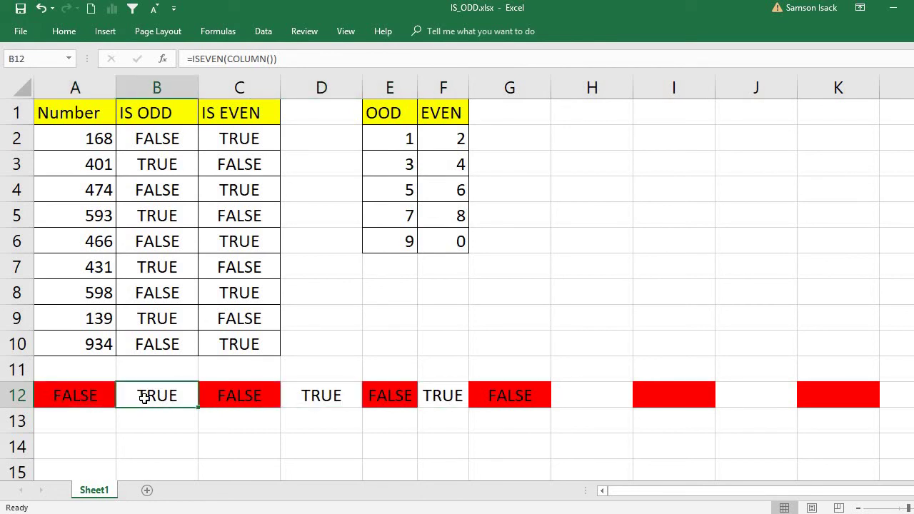
left_click(441, 402)
left_click(130, 406)
left_click_drag(129, 407, 138, 402)
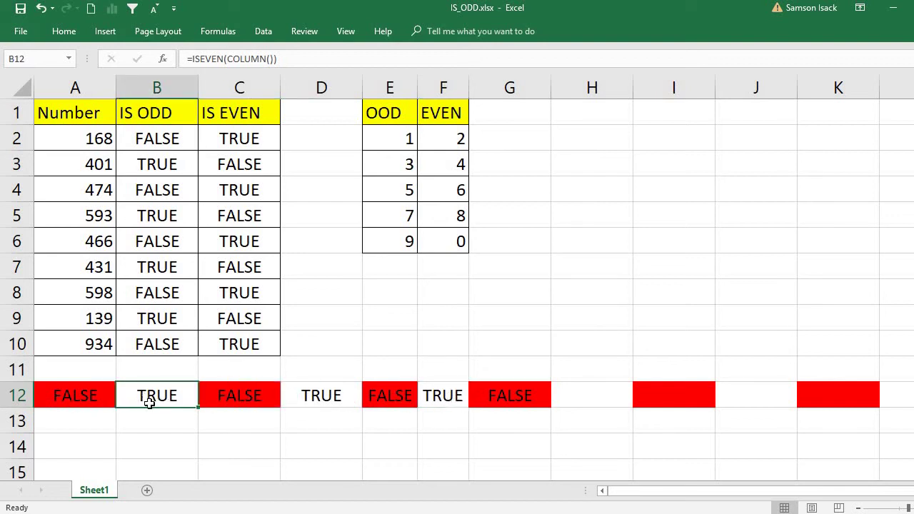
- Create a formula-based conditional formatting rule for the whole of row 12 with the formula =ISEVEN(COLUMN())
left_click(21, 395)
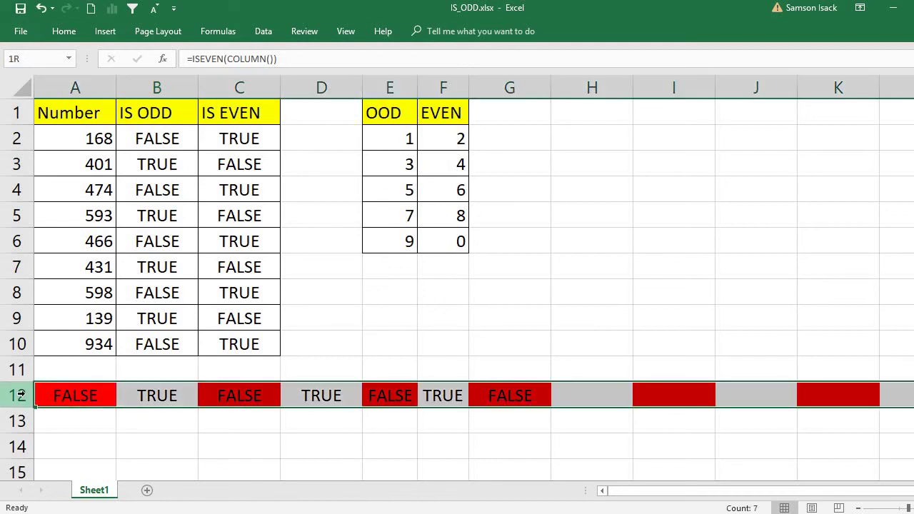
left_click(76, 31)
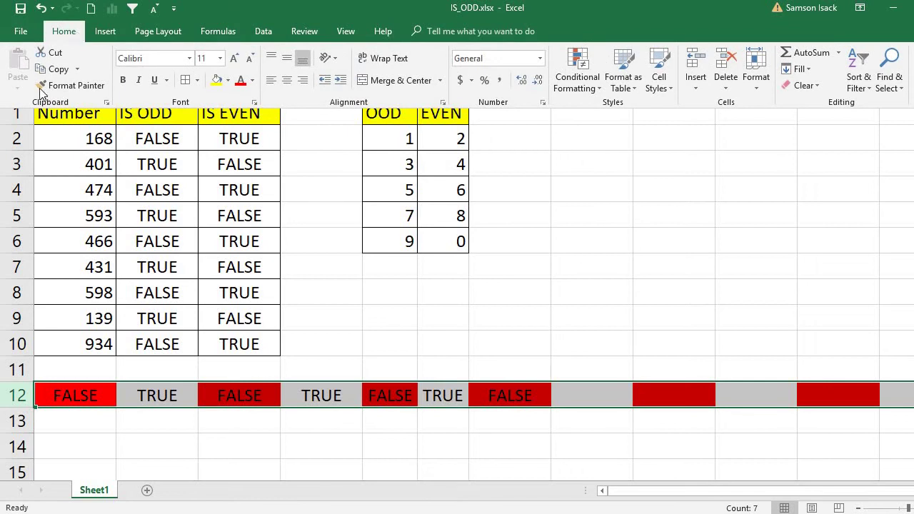
left_click(19, 397)
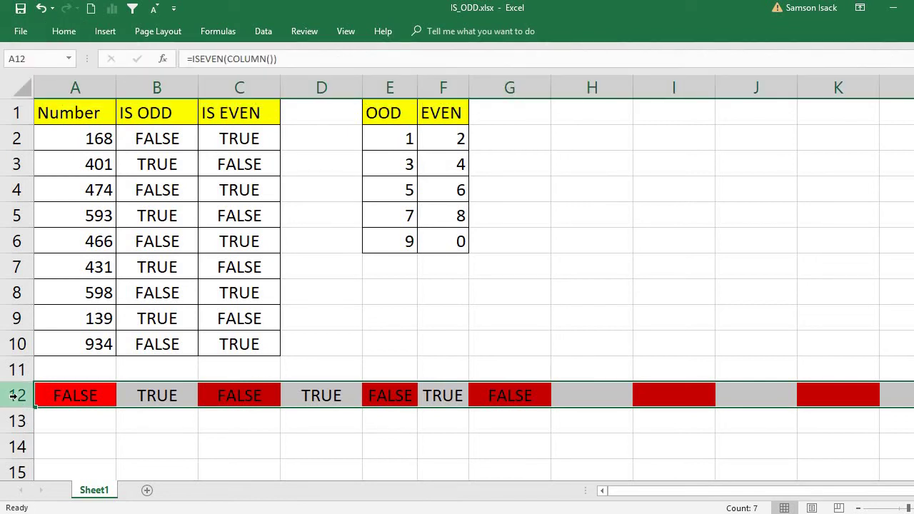
left_click(65, 32)
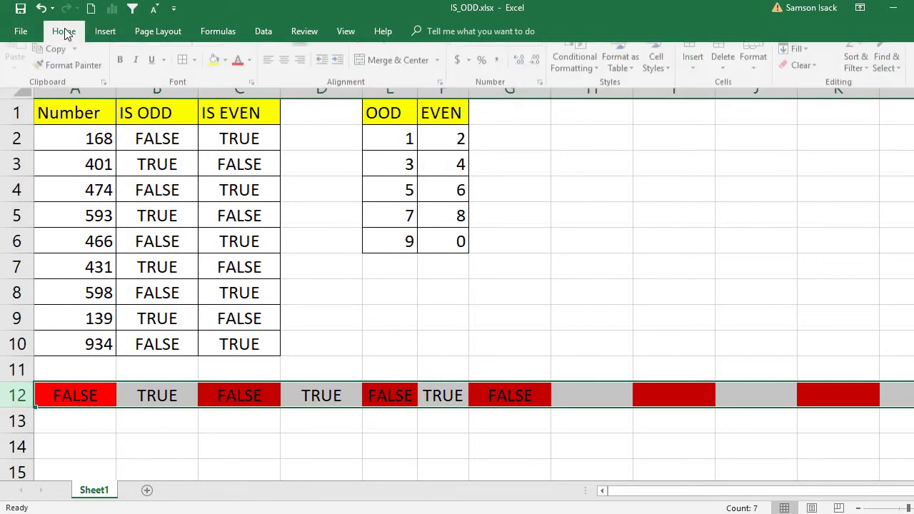
left_click(577, 77)
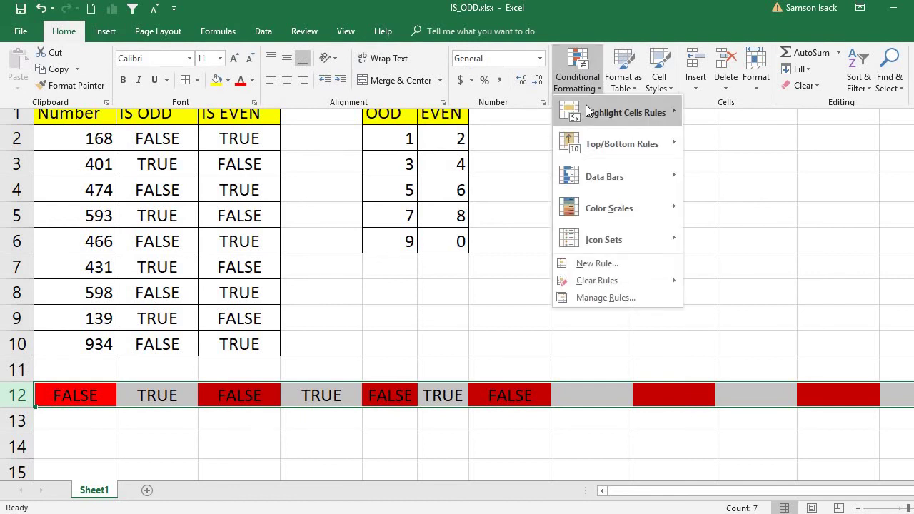
left_click(603, 264)
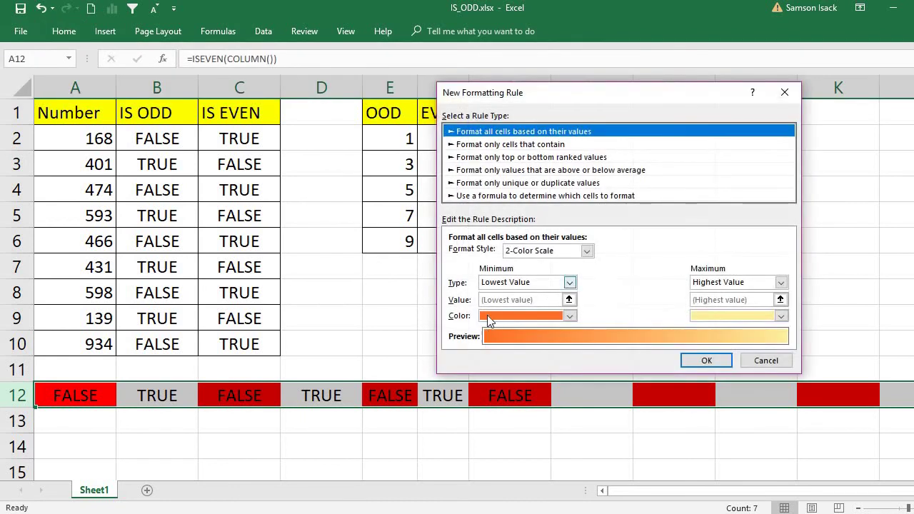
left_click(524, 197)
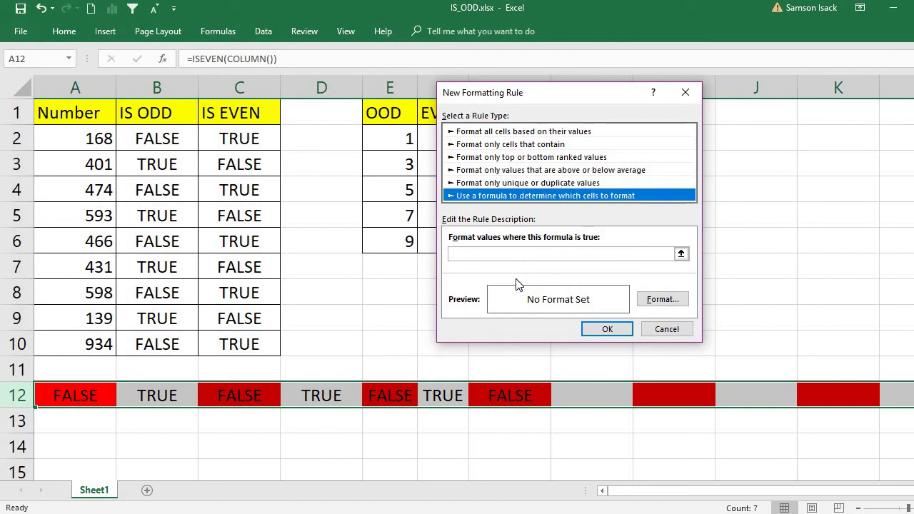
left_click(539, 255)
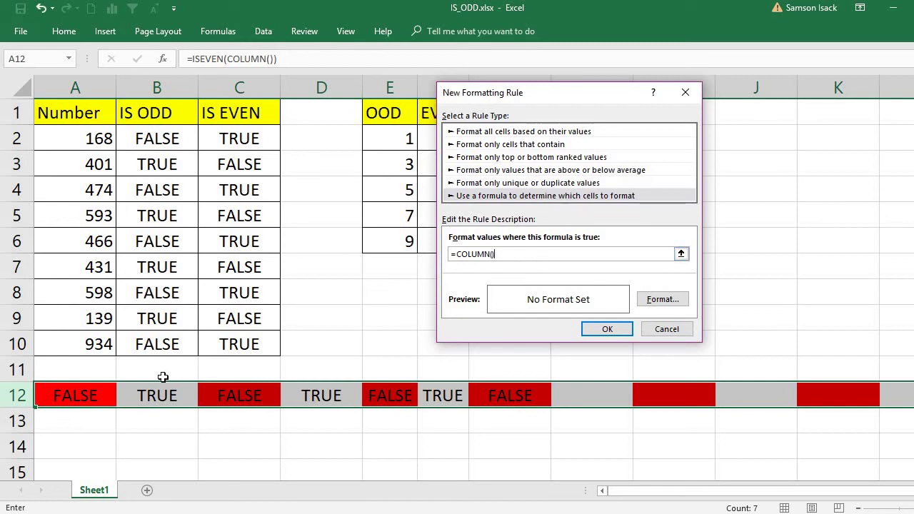
left_click(459, 255)
type("ISEVEN(")
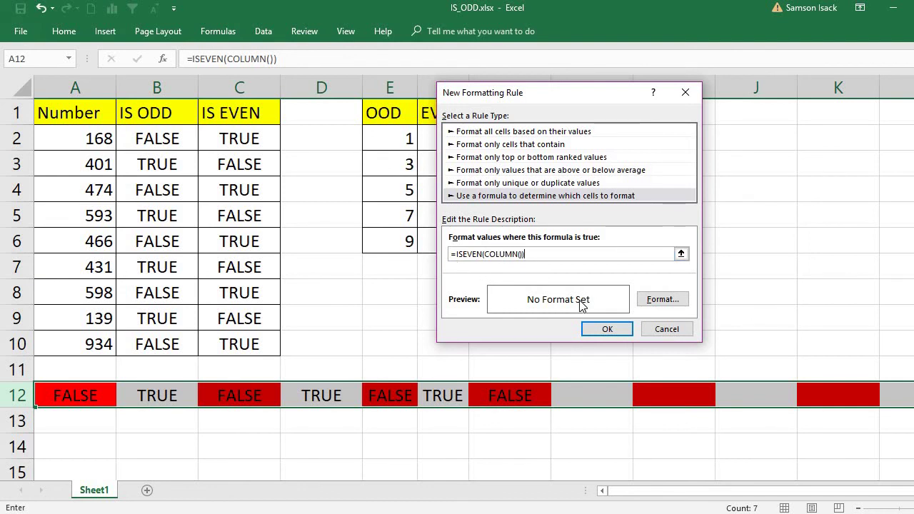
- Give the ISEVEN rule a yellow background fill and apply it to row 12
left_click(671, 303)
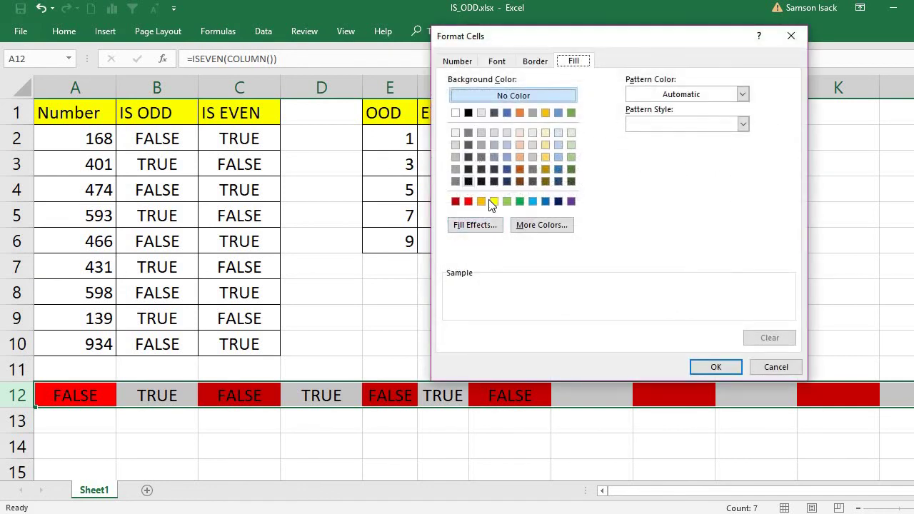
left_click(492, 203)
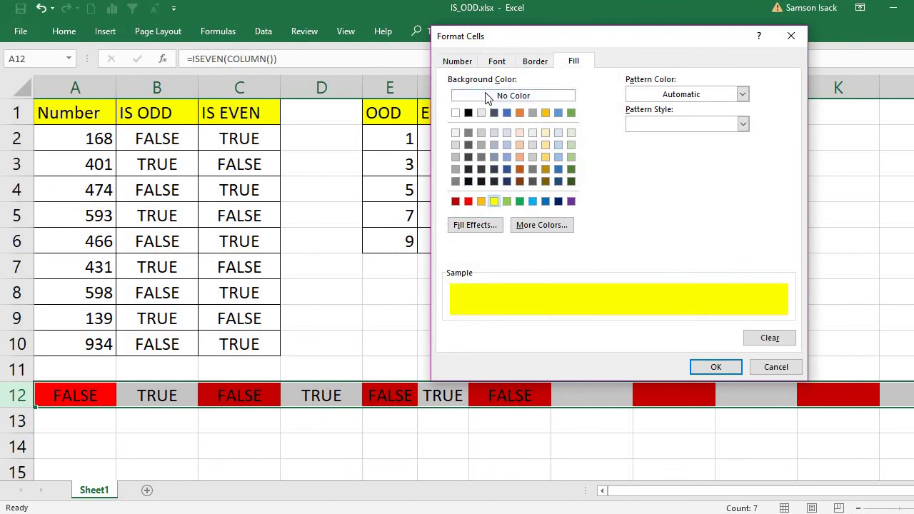
left_click(717, 368)
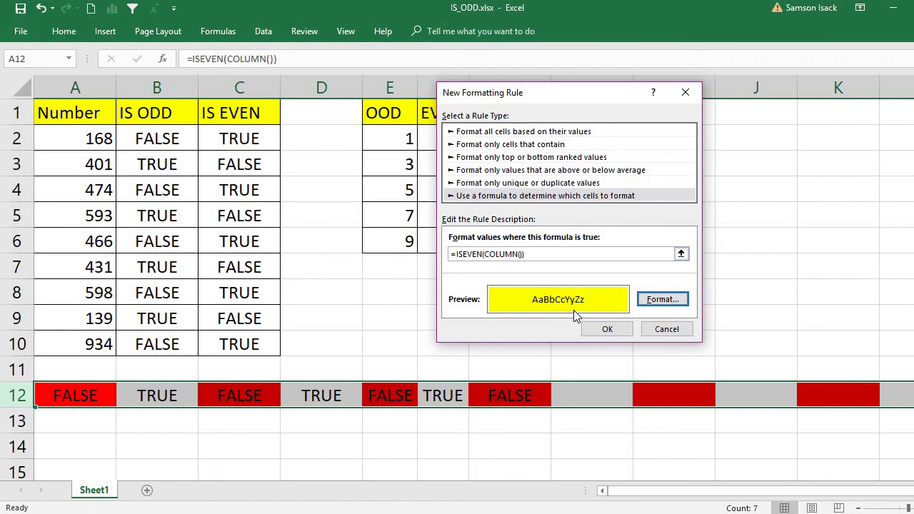
left_click(609, 330)
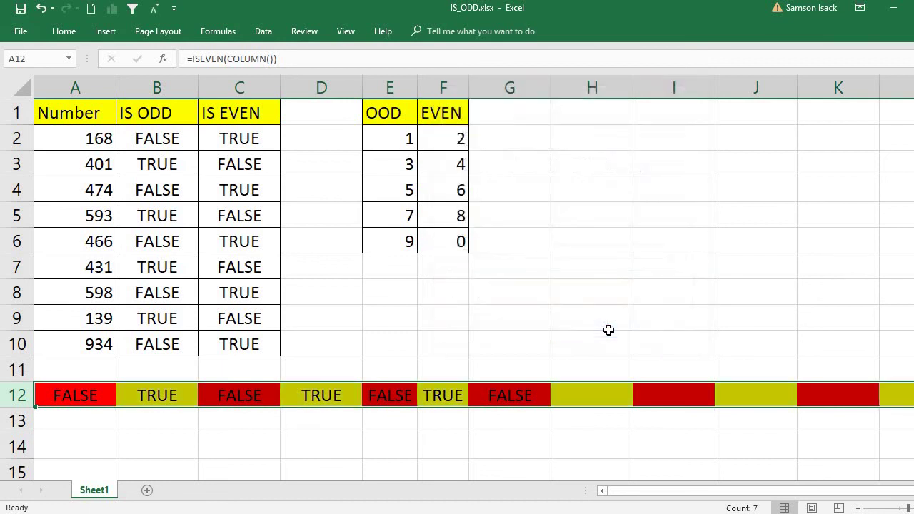
- Check the fill of odd-column cell A12 against even-column cells B12, D12 and F12
left_click(91, 397)
left_click(147, 395)
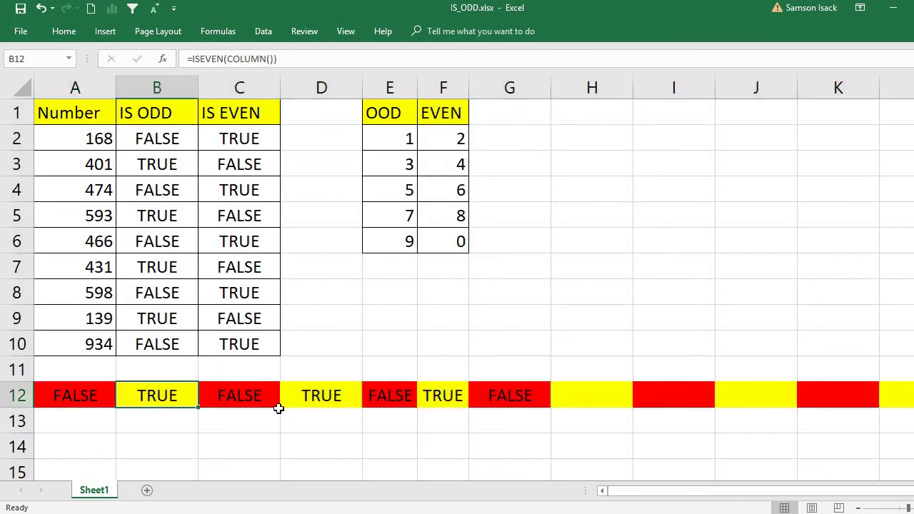
left_click(325, 397)
left_click(439, 403)
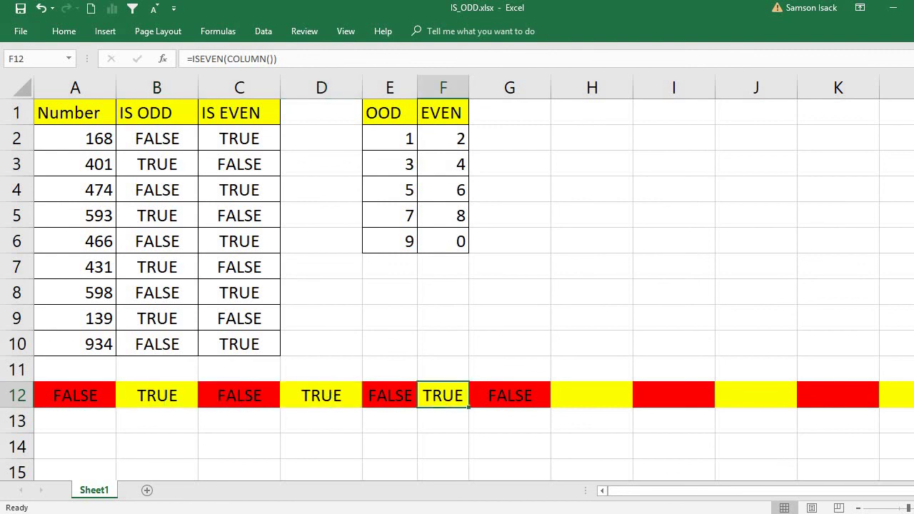
- Clear the formulas from the whole of row 12, keeping its conditional formatting
left_click(19, 399)
key("Delete")
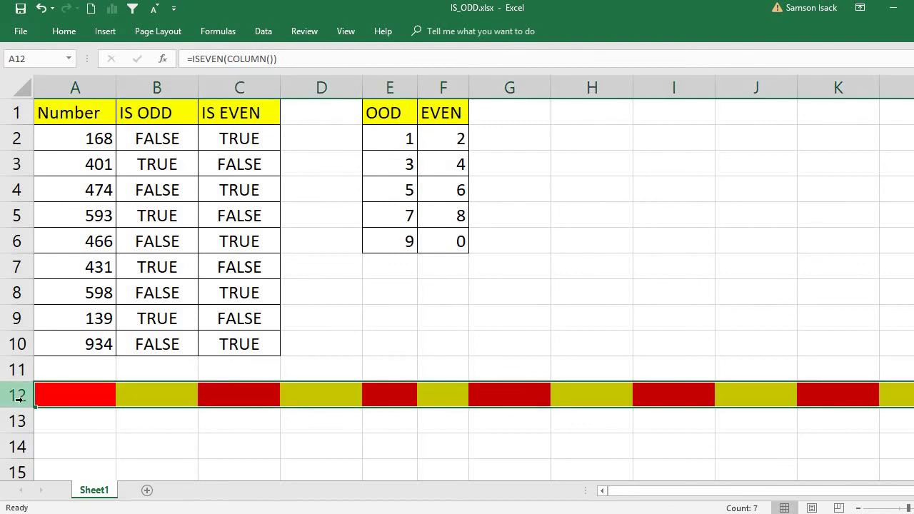
left_click(63, 396)
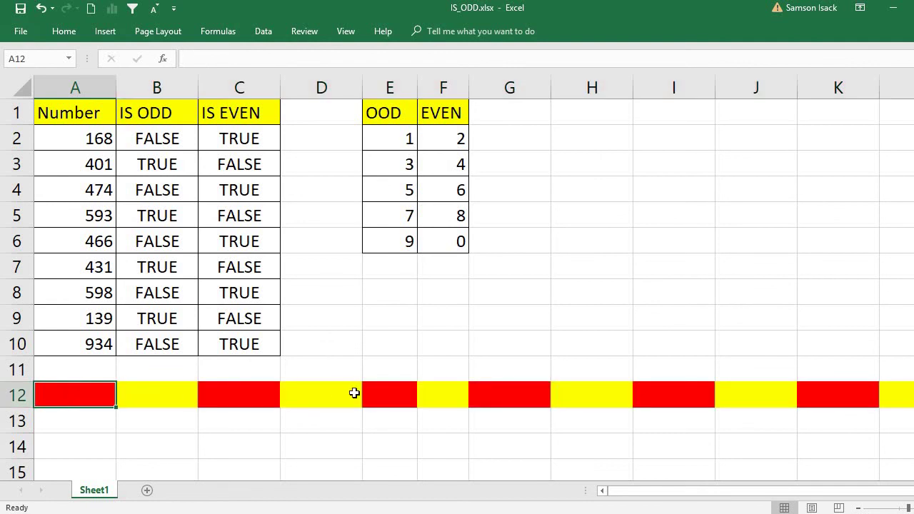
- Review the conditional formatting rules that apply to A12 in the rules manager, then close it without changes
left_click(64, 32)
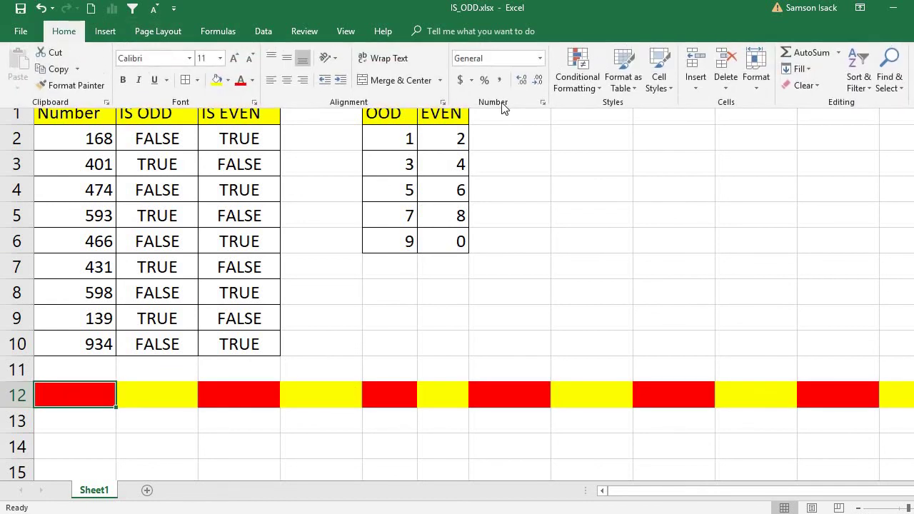
left_click(598, 84)
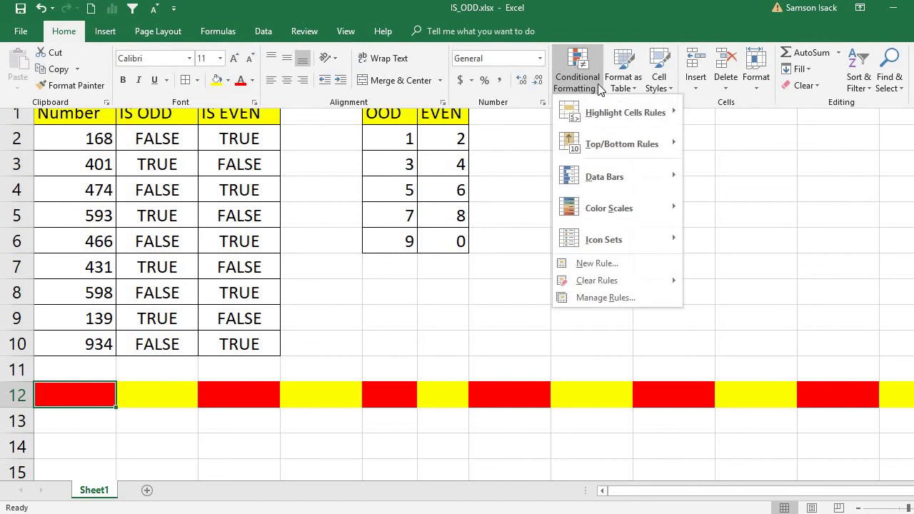
left_click(610, 297)
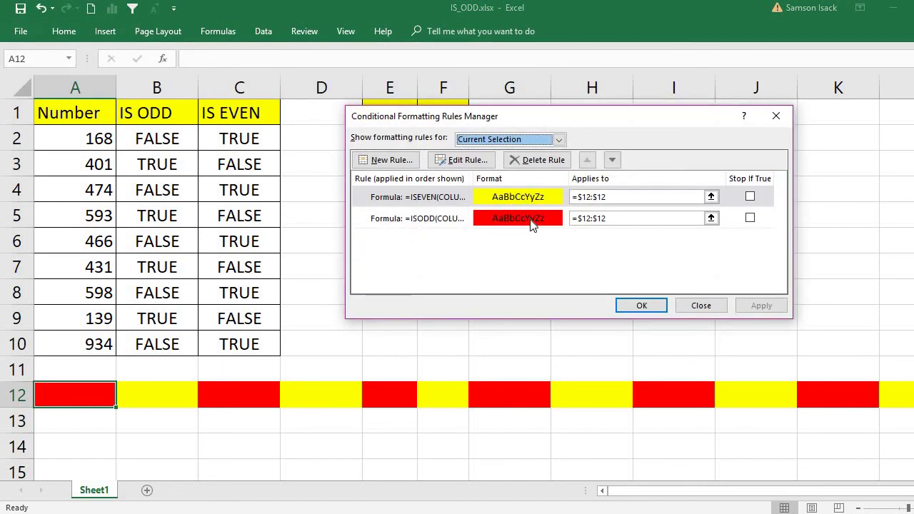
left_click(776, 116)
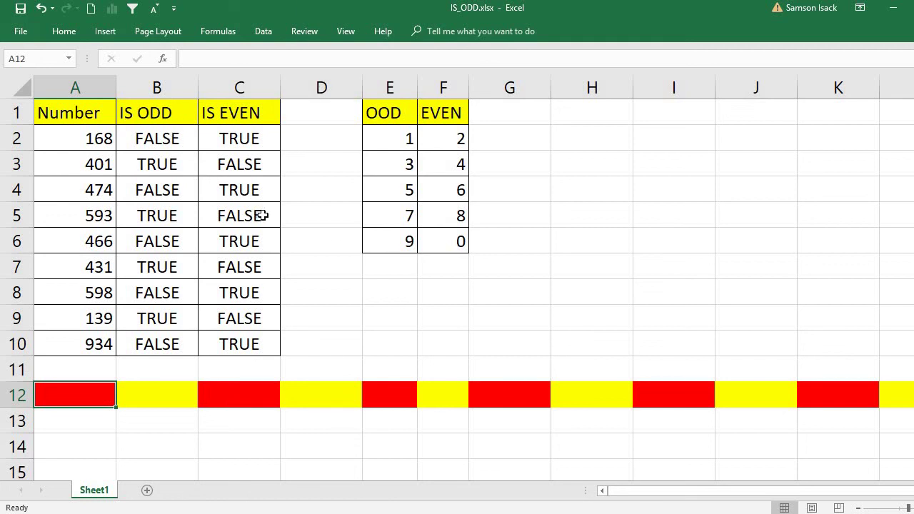
- Review the ISODD formulas in column B and the ISEVEN formulas in column C of the number table
left_click(165, 140)
left_click_drag(167, 189, 176, 318)
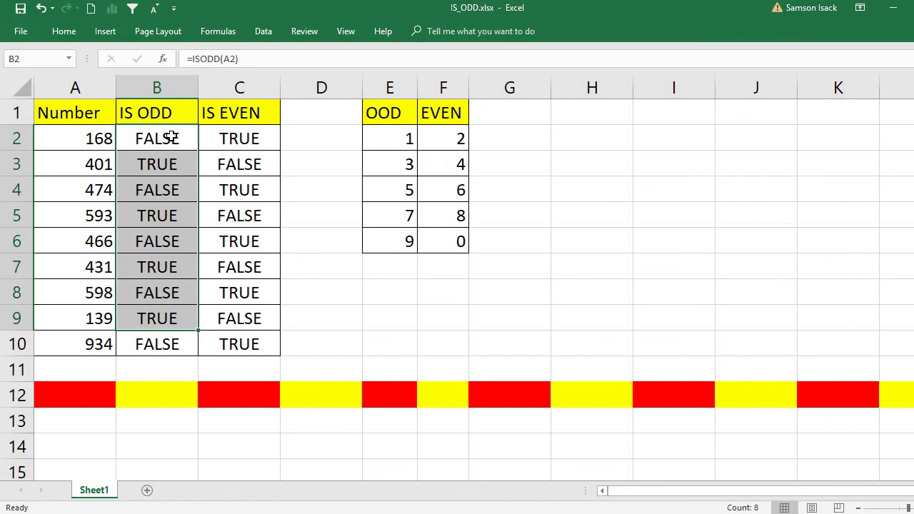
left_click(243, 139)
left_click_drag(247, 157, 245, 343)
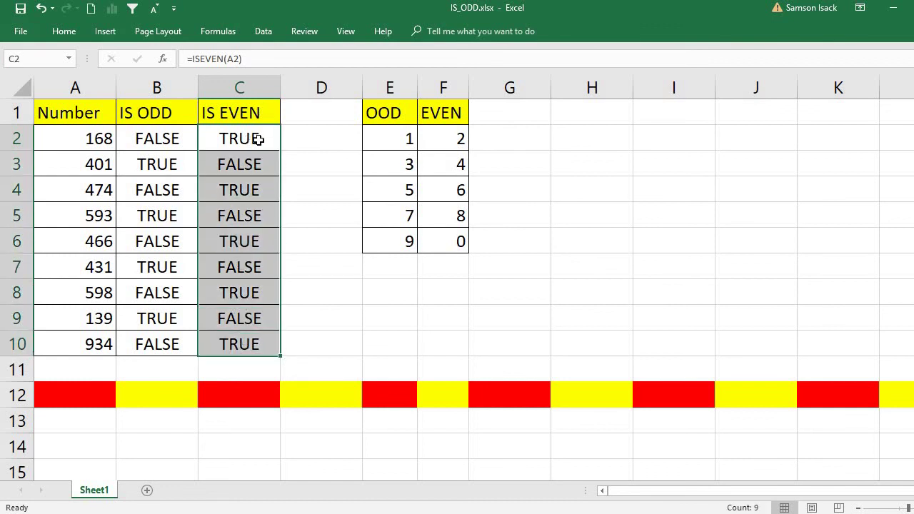
left_click(97, 115)
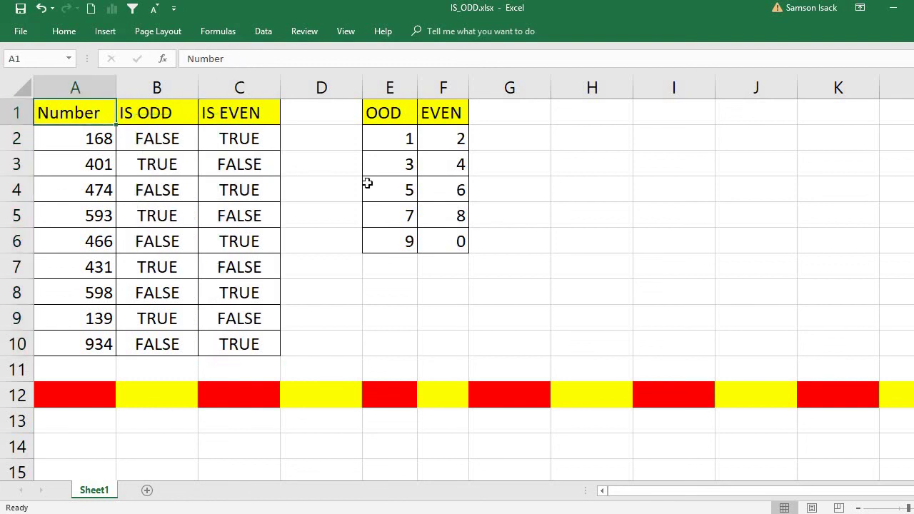